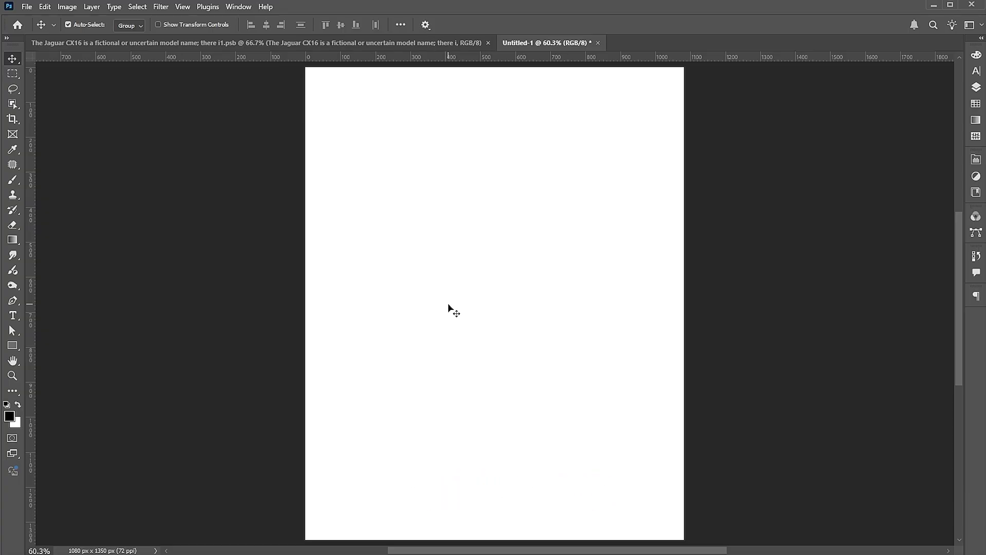
Draw a tall black rectangle on the canvas with the Rectangle tool
left_click(12, 346)
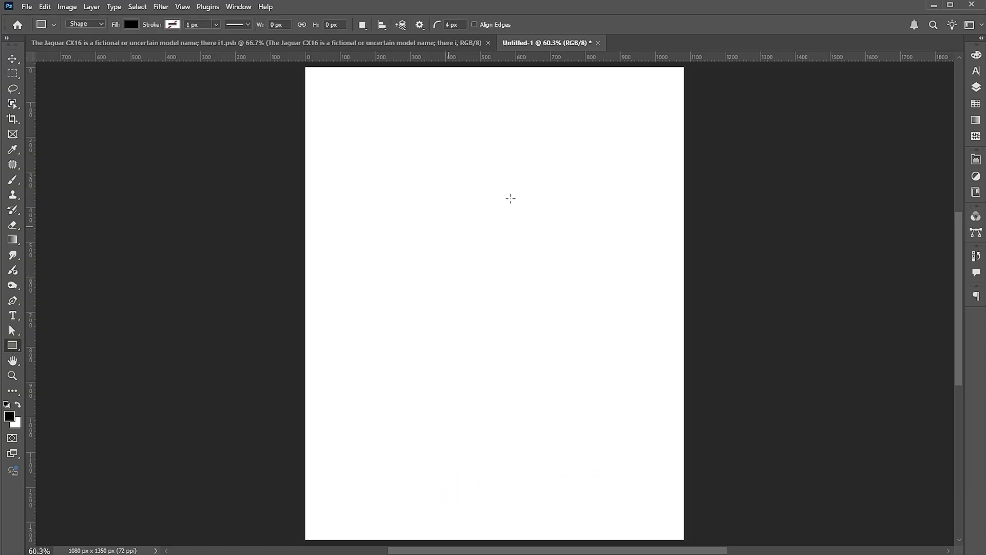
left_click_drag(425, 142, 521, 443)
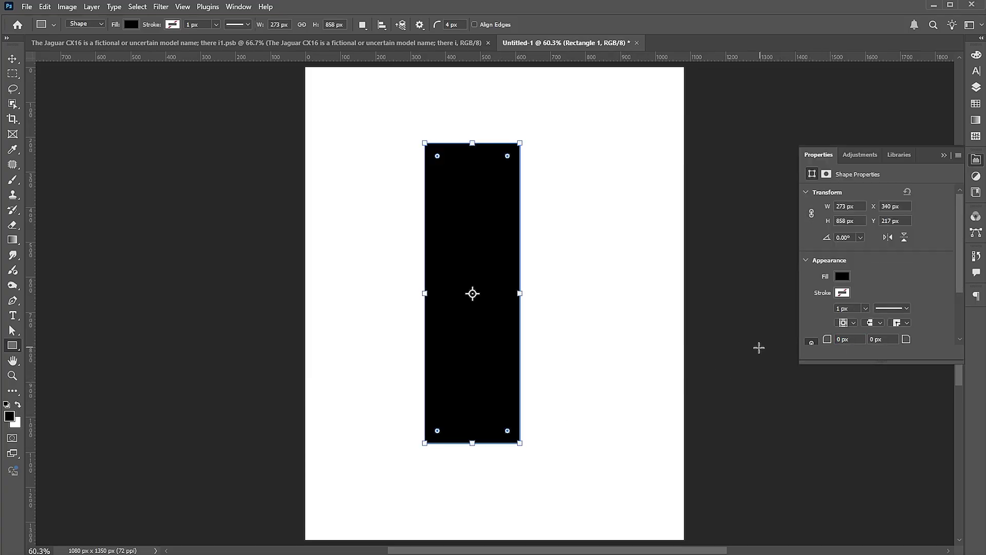
left_click(945, 156)
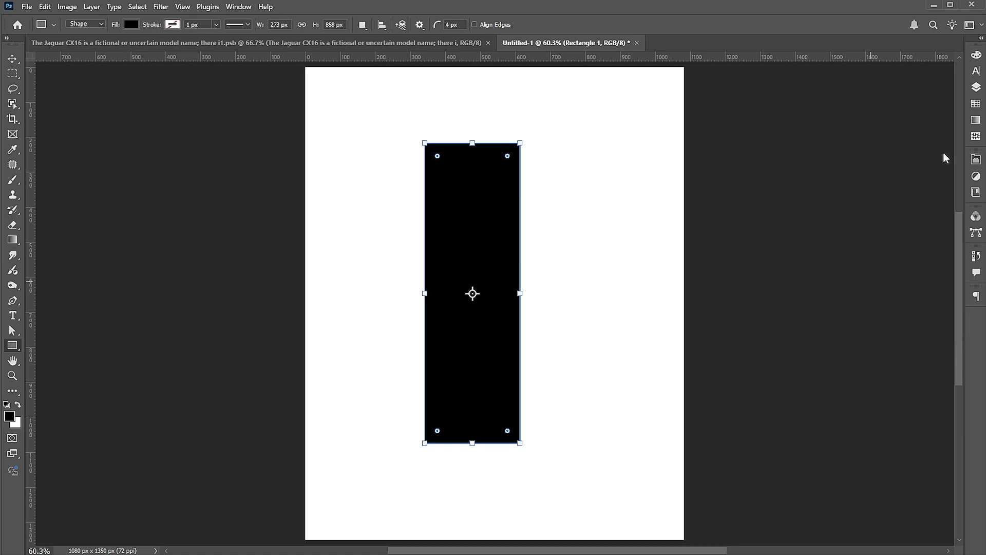
Widen and distort the rectangle into a slanted bar at the canvas top-left
left_click(12, 57)
key("ctrl+t")
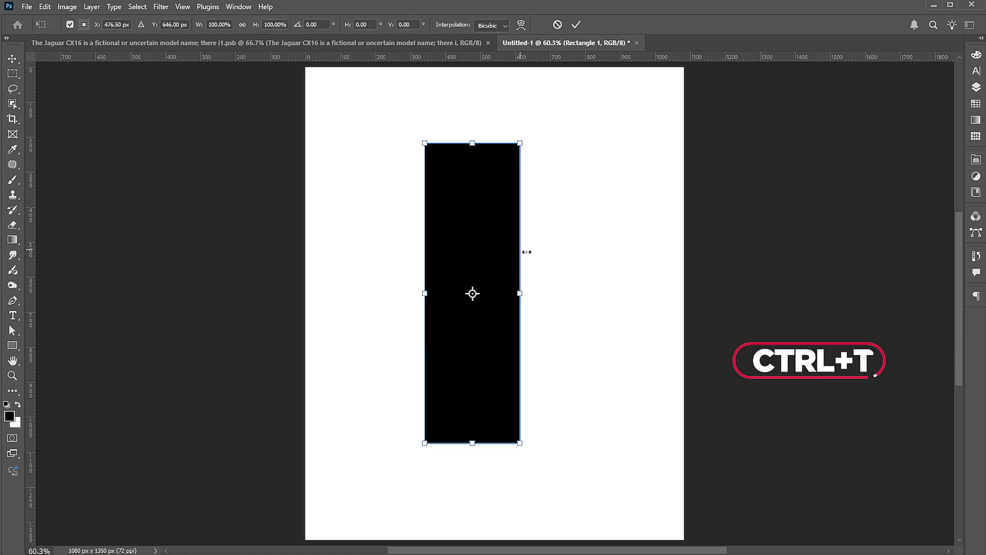
left_click_drag(519, 295, 549, 295)
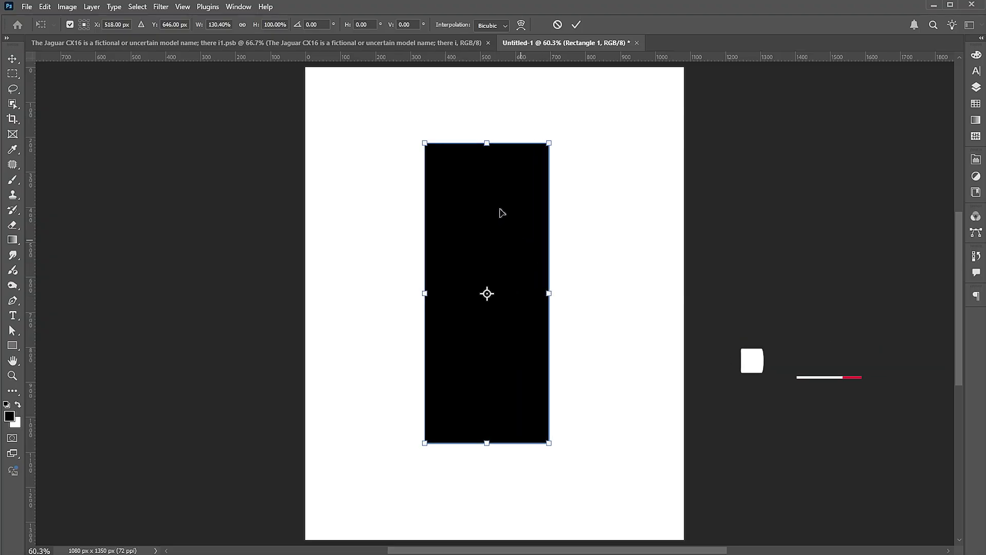
right_click(495, 183)
left_click(517, 232)
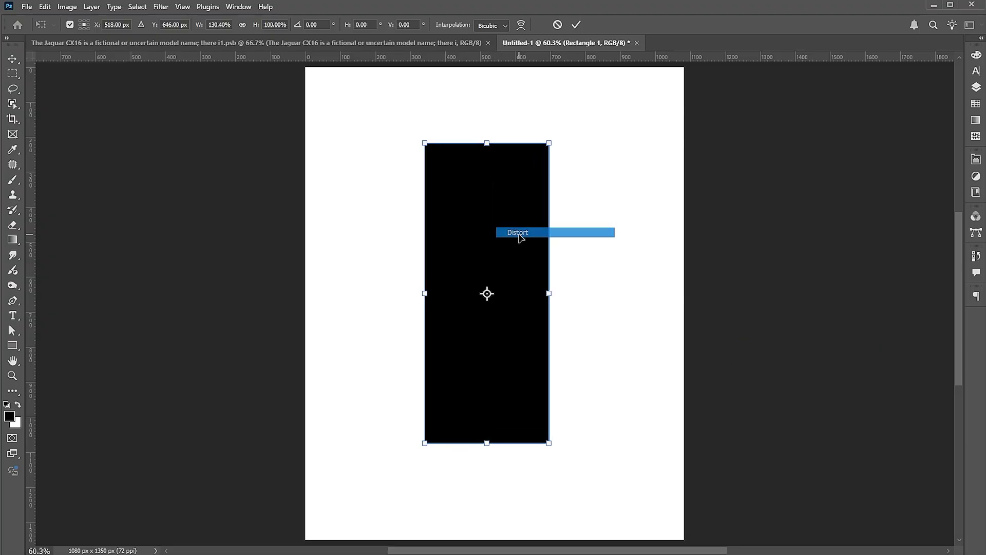
left_click_drag(488, 450, 567, 440)
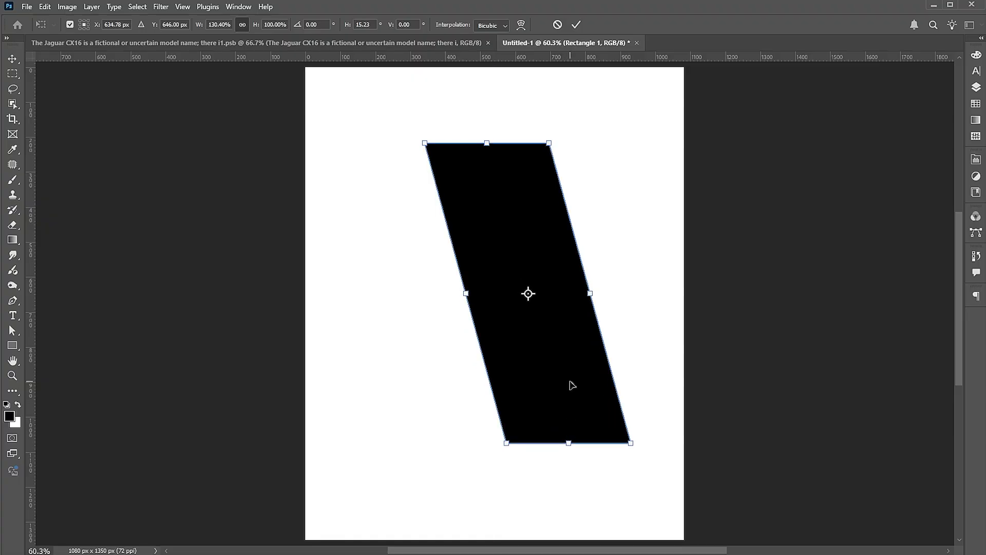
left_click_drag(571, 384, 435, 309)
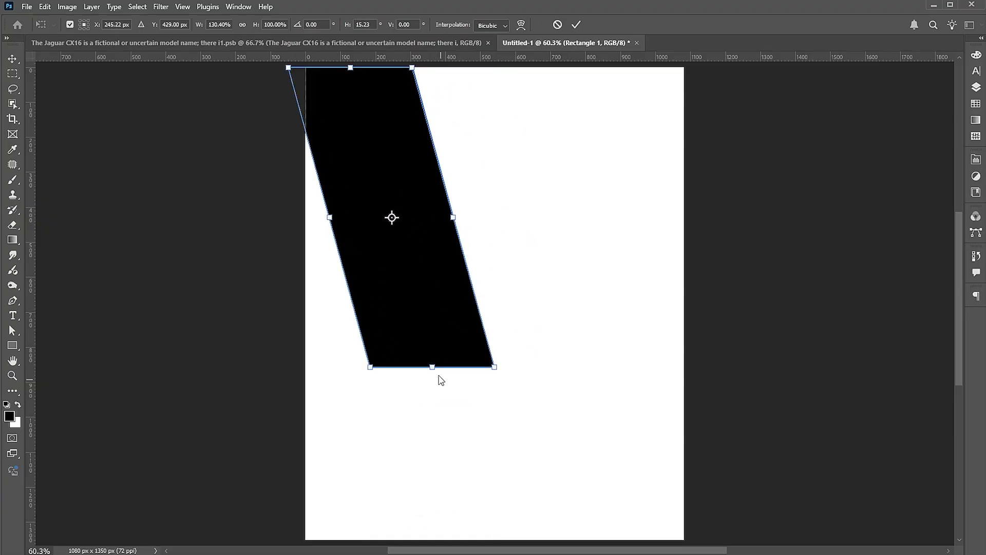
left_click_drag(437, 371, 442, 372)
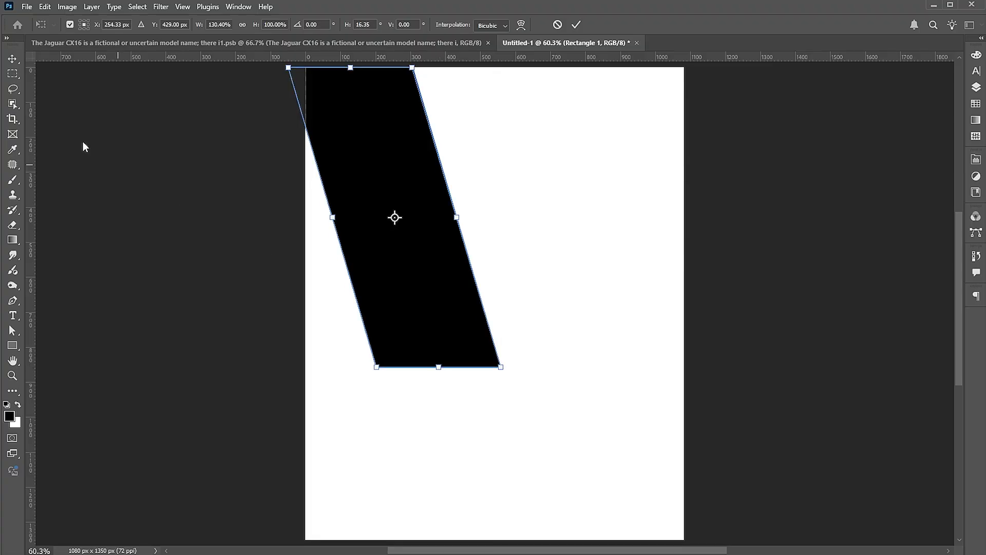
key("Return")
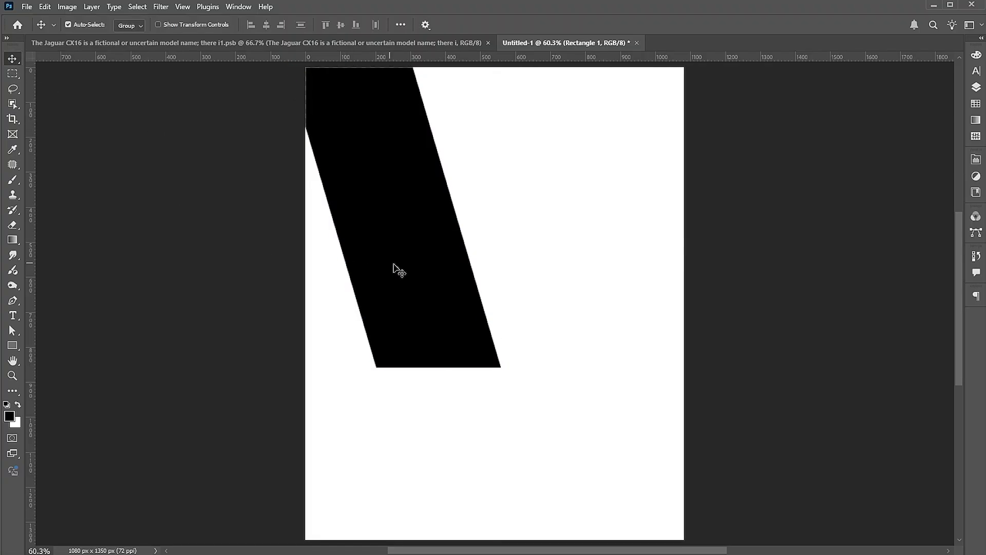
Duplicate the bar twice, offsetting each copy rightward with a thin white gap
left_click_drag(393, 266, 390, 271)
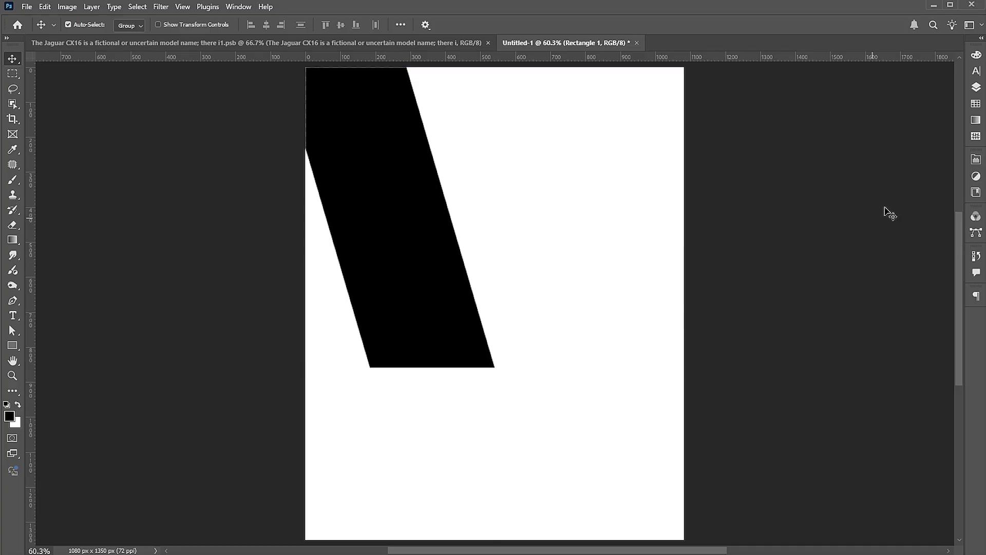
left_click(976, 88)
key("ctrl+j")
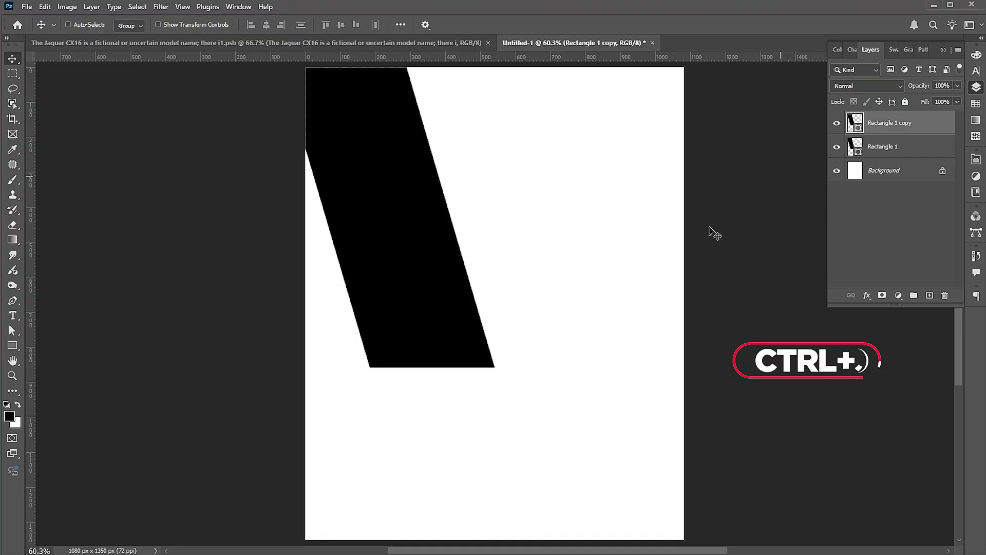
key("ctrl")
key("ctrl+t")
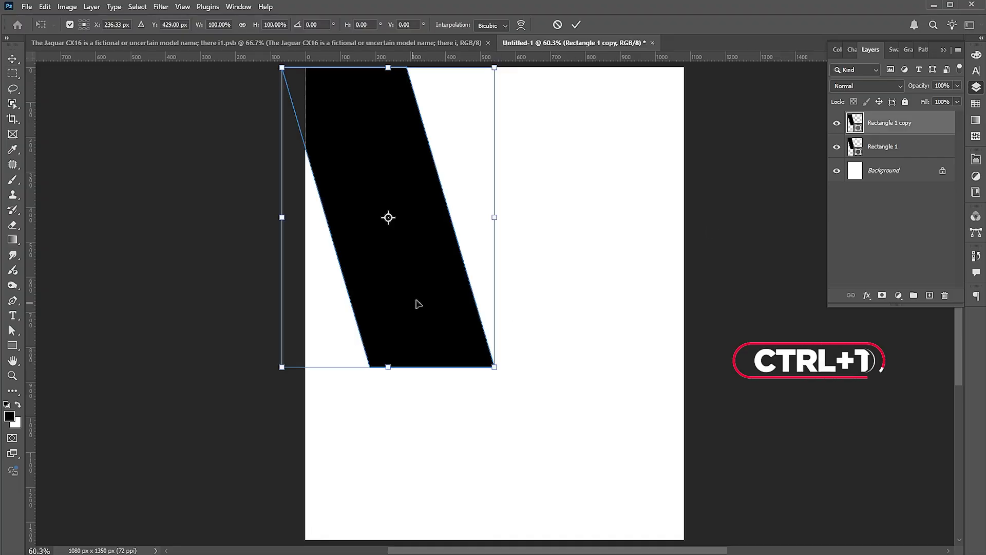
left_click_drag(416, 301, 545, 301)
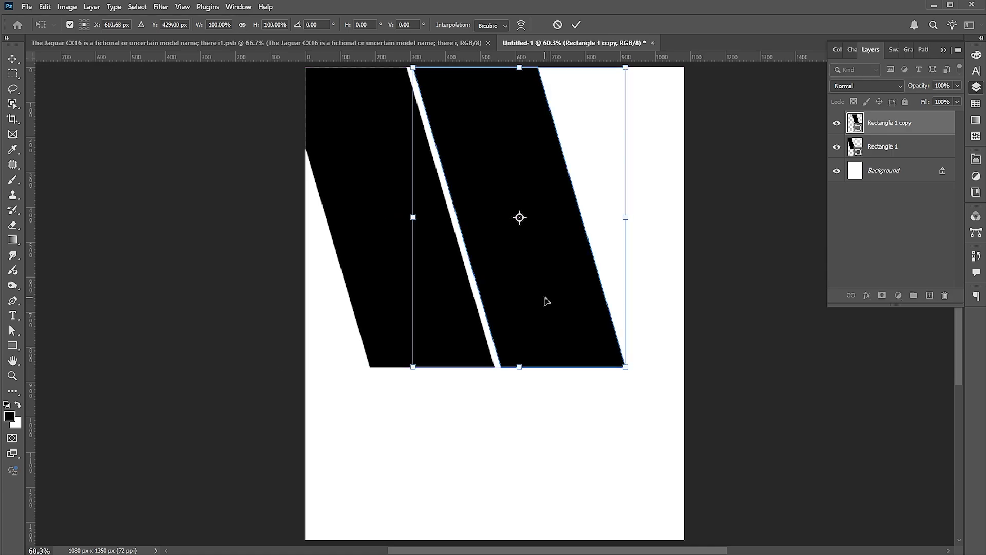
key("Return")
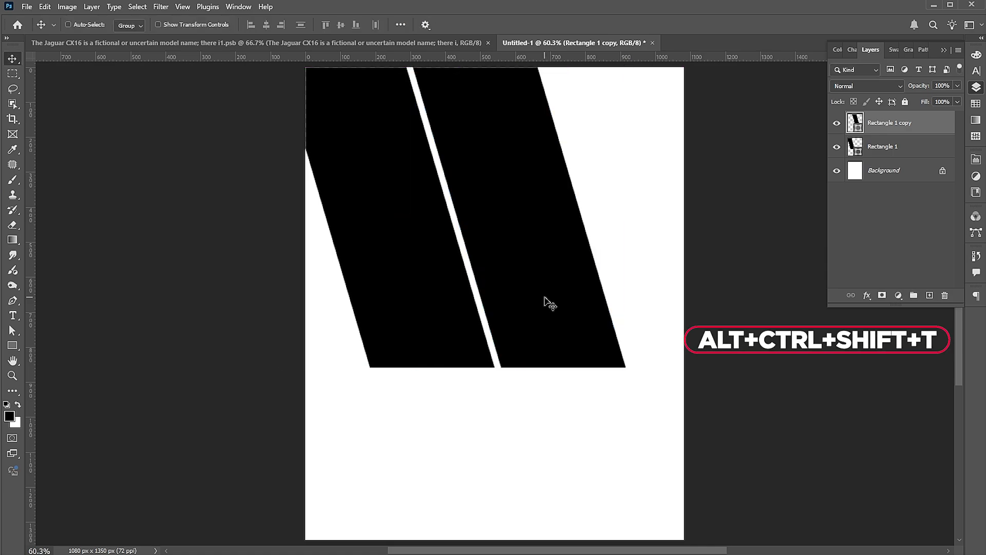
key("ctrl+alt+shift+t")
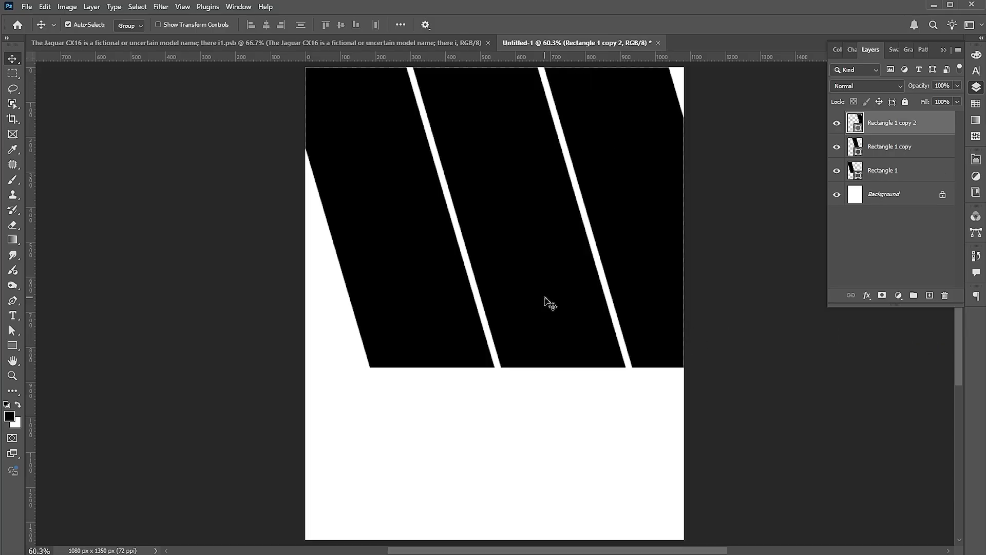
Select all three bars and widen them together across the canvas
left_click(904, 175, "shift")
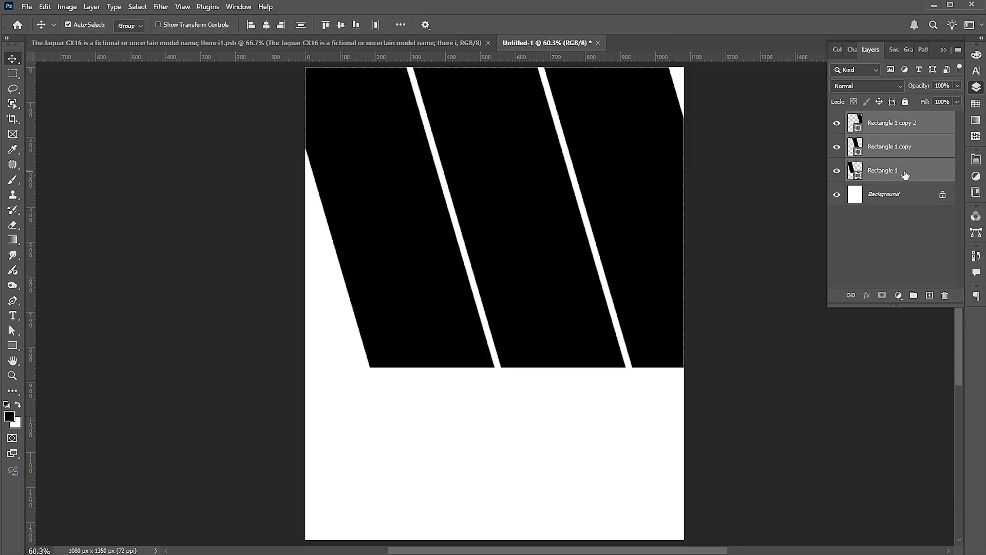
key("ctrl+t")
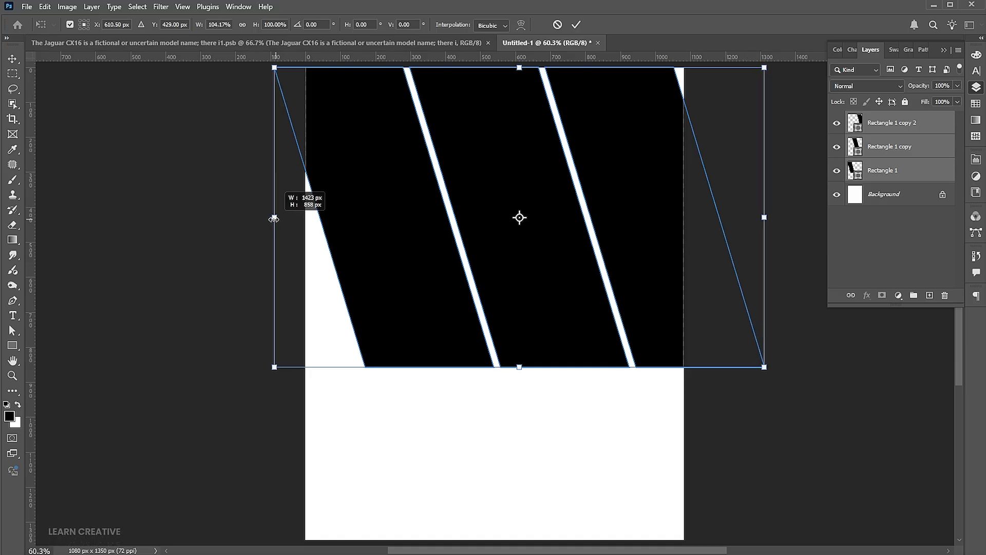
left_click_drag(283, 216, 260, 216)
left_click_drag(660, 331, 622, 326)
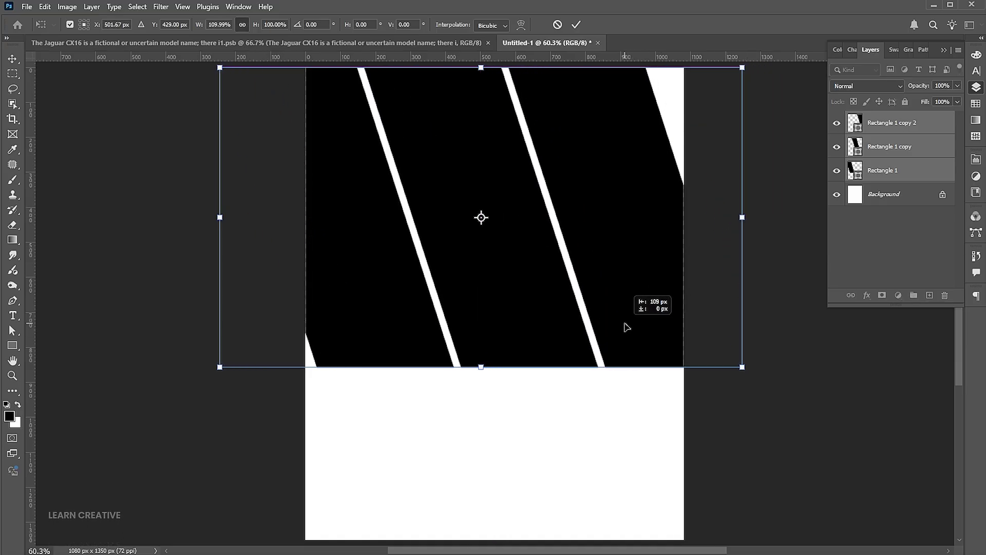
left_click_drag(740, 218, 771, 217)
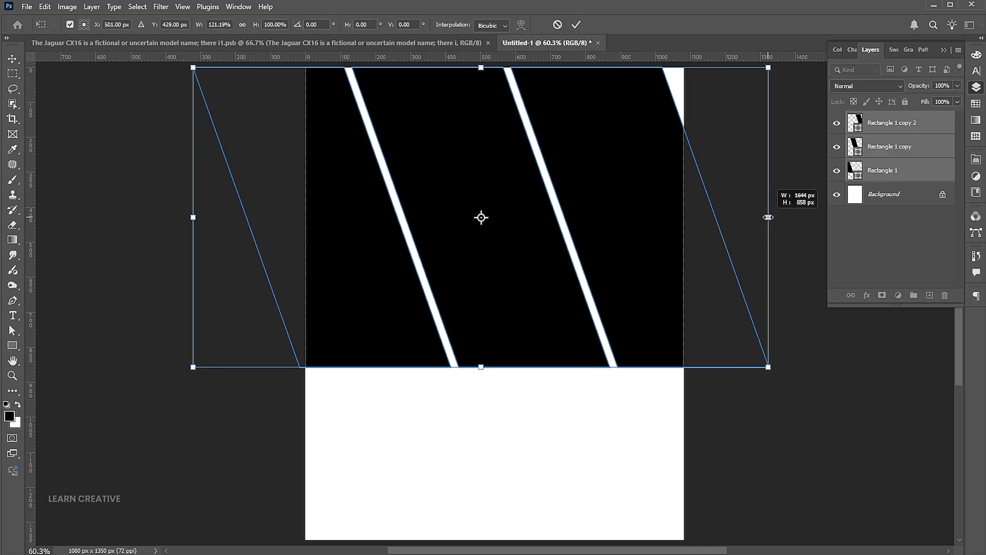
left_click_drag(617, 242, 625, 245)
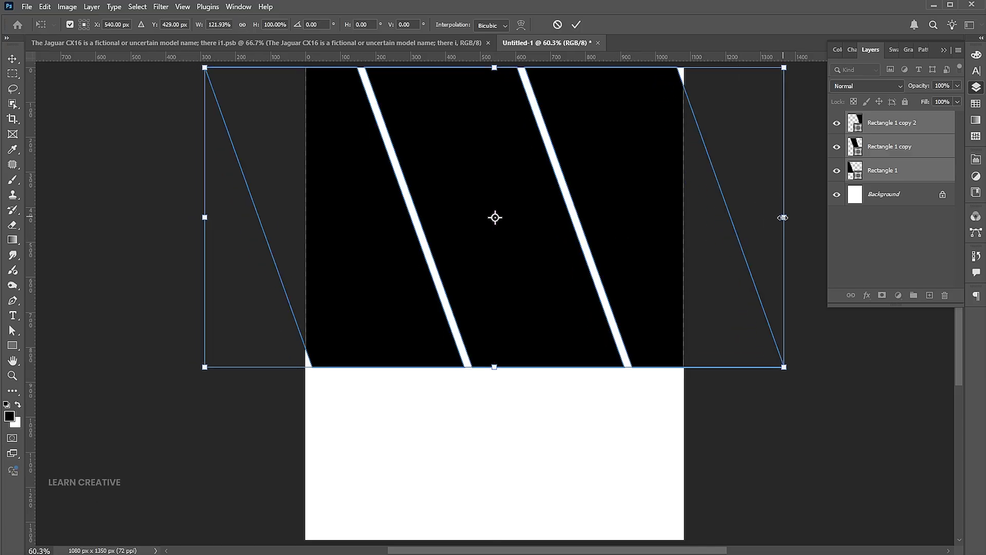
left_click_drag(783, 217, 800, 218)
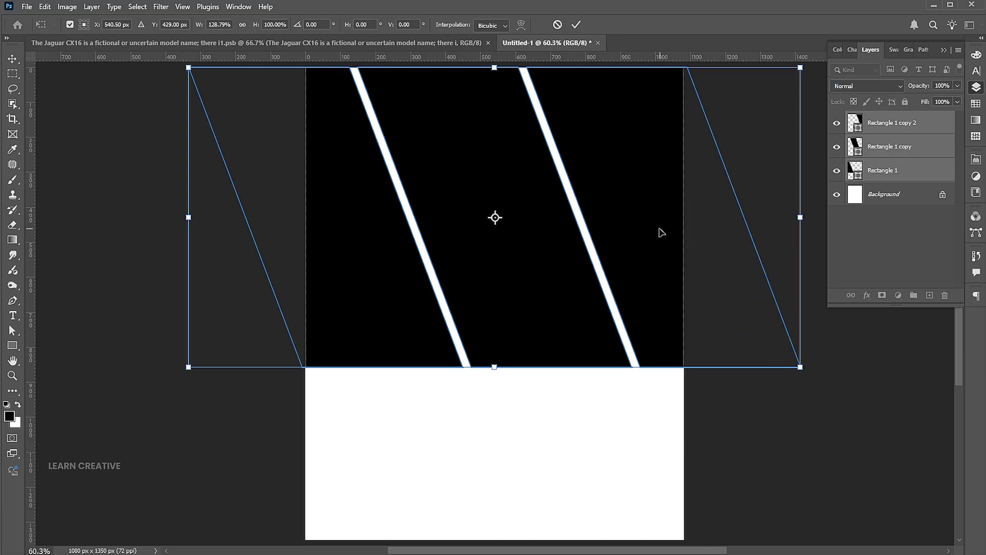
left_click_drag(659, 232, 652, 232)
Stretch the bars taller downward, commit, and nudge them slightly right
left_click_drag(489, 368, 490, 397)
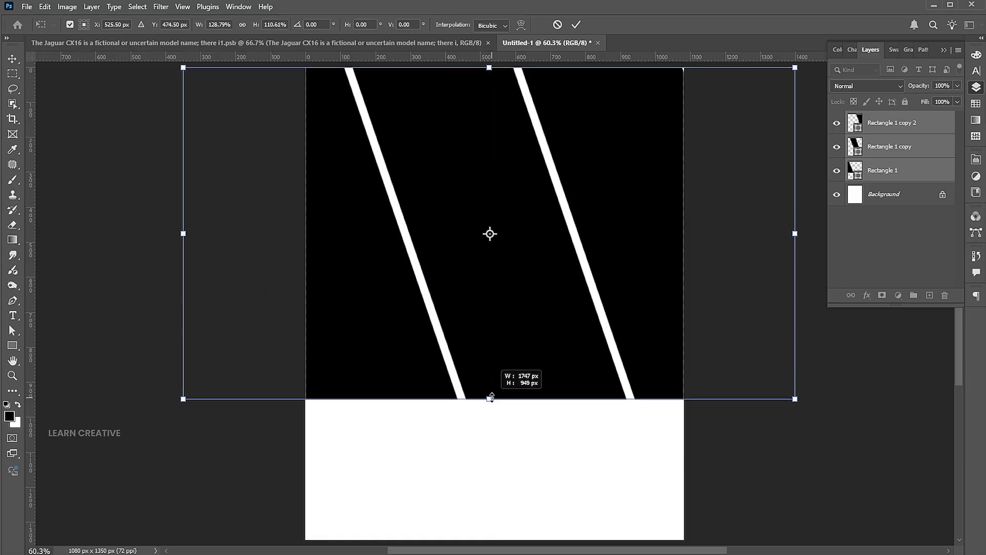
left_click_drag(490, 397, 491, 395)
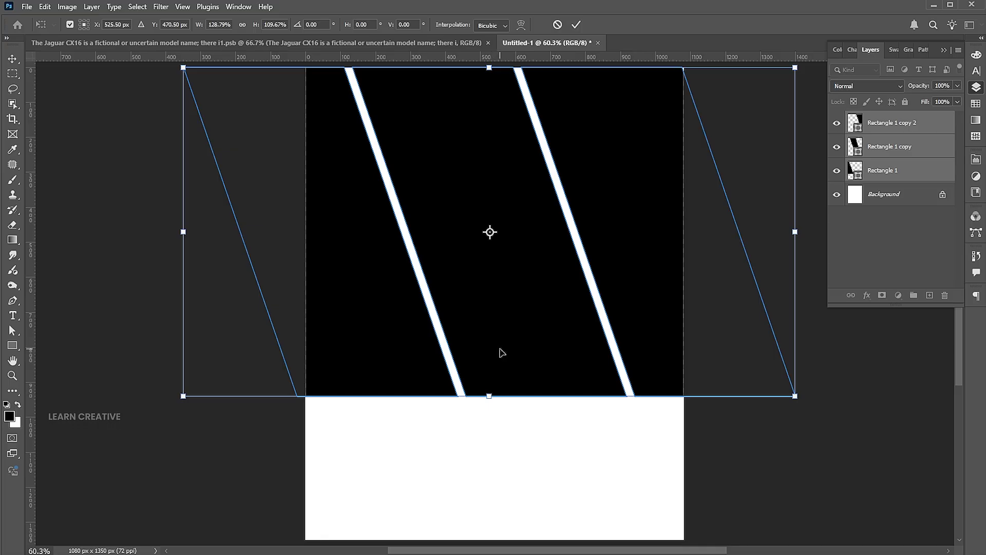
key("Return")
key("Right")
key("Right")
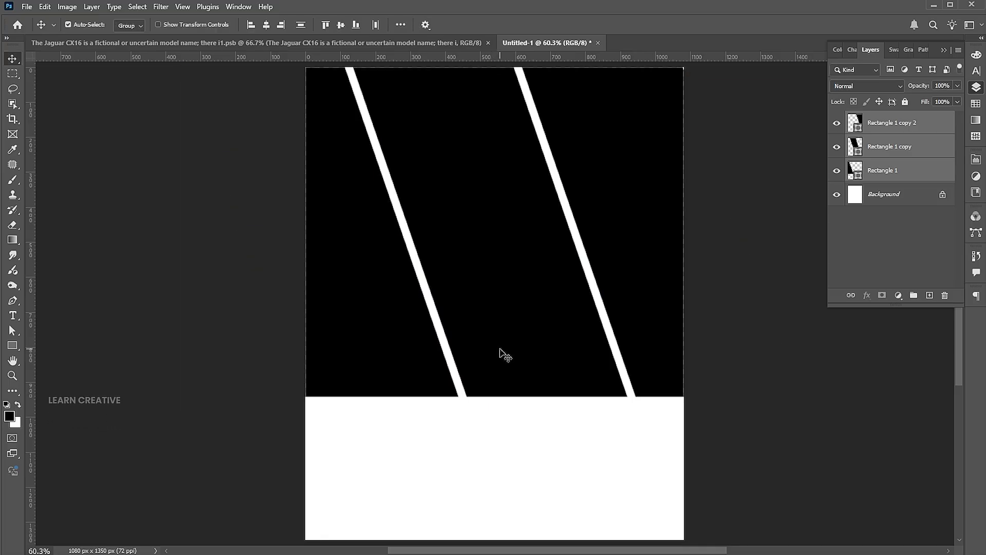
key("Right")
key("Right")
key("Right")
key("Right")
key("Right")
key("Right")
key("Right")
key("Right")
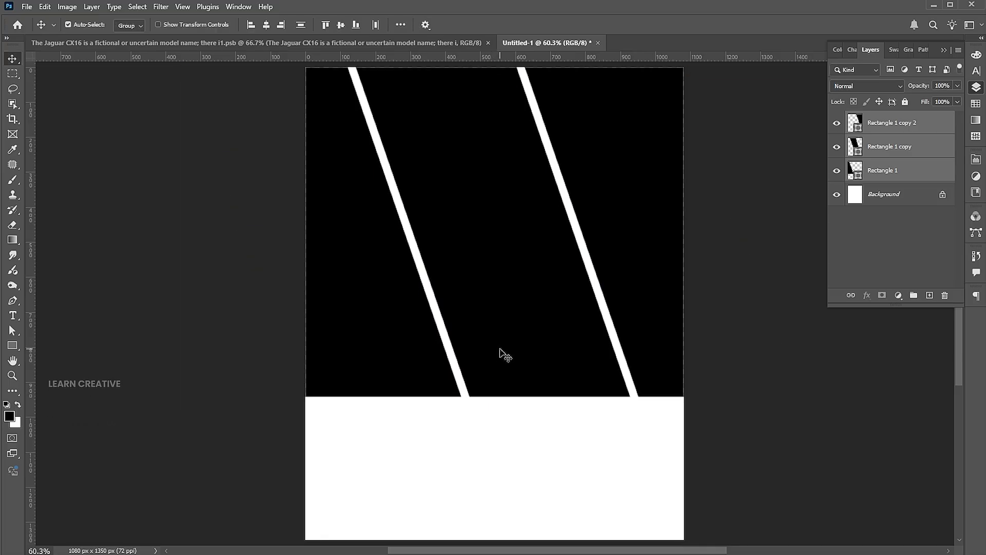
Place the Jaguar-C-X16 rear photo above the middle bar, enlarged to about 175%
left_click(521, 456)
left_click(529, 302)
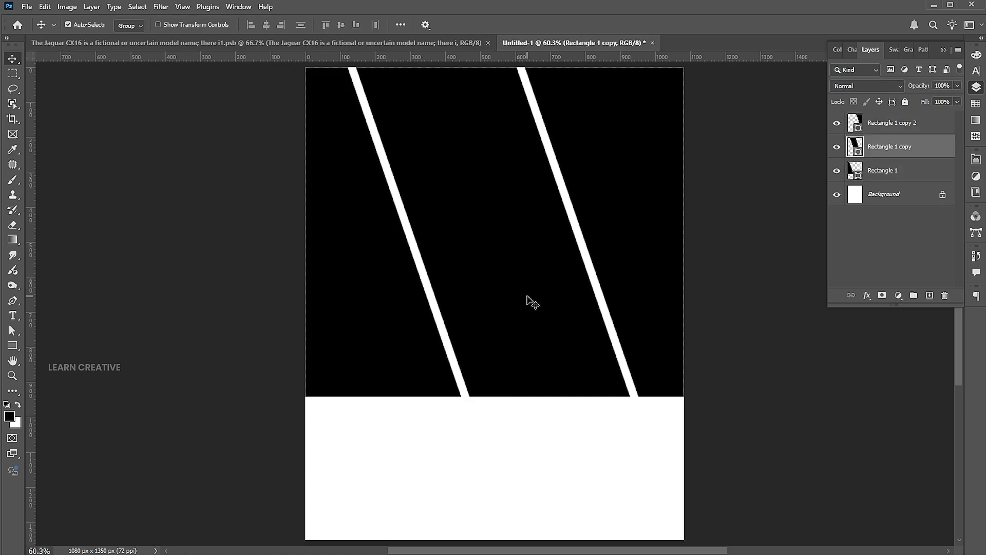
left_click(27, 11)
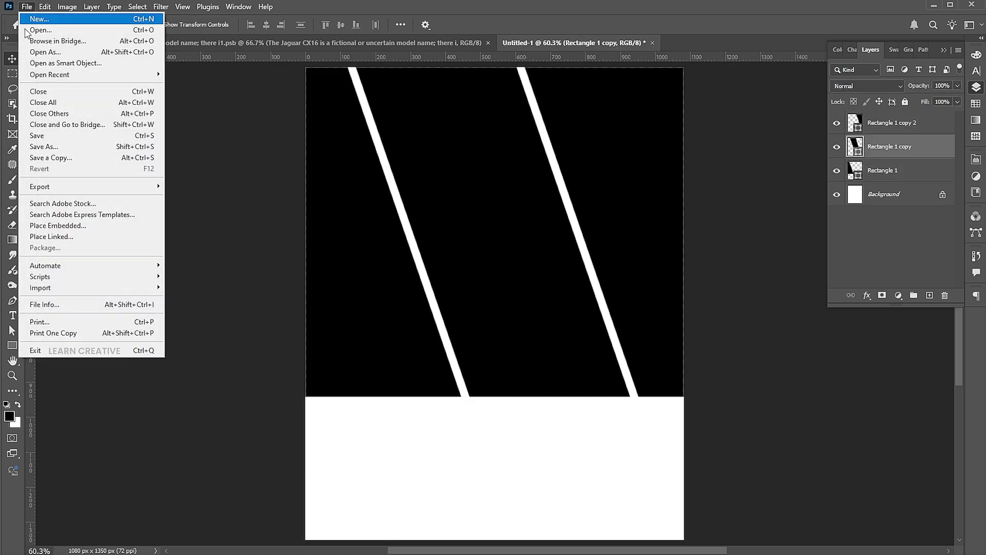
left_click(46, 227)
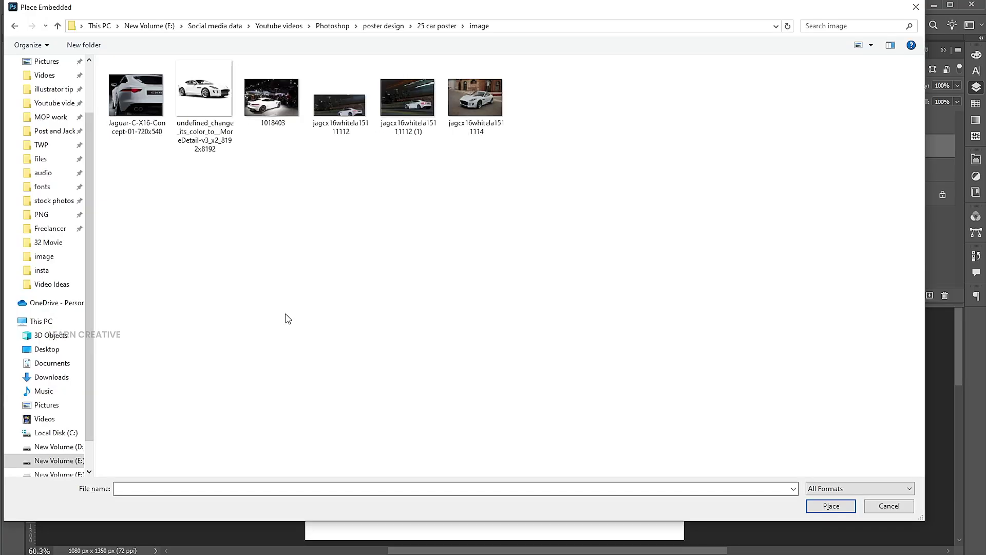
left_click(141, 81)
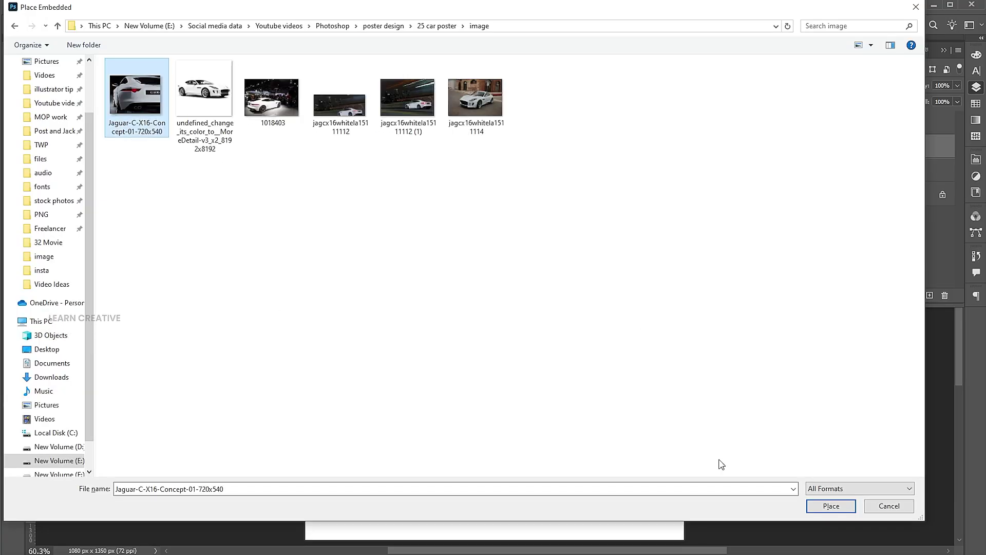
left_click(826, 506)
left_click(825, 506)
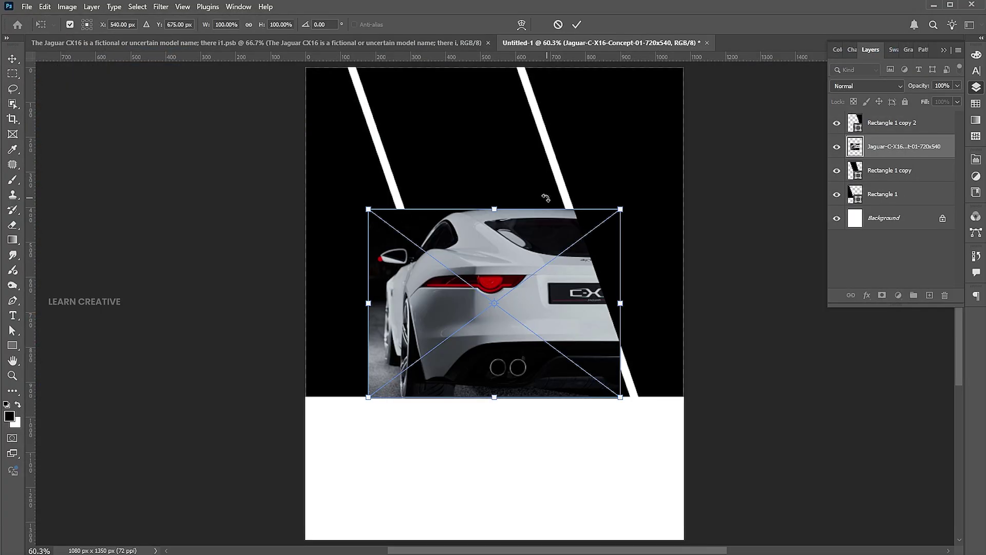
left_click_drag(503, 206, 503, 137)
left_click_drag(504, 237, 507, 190)
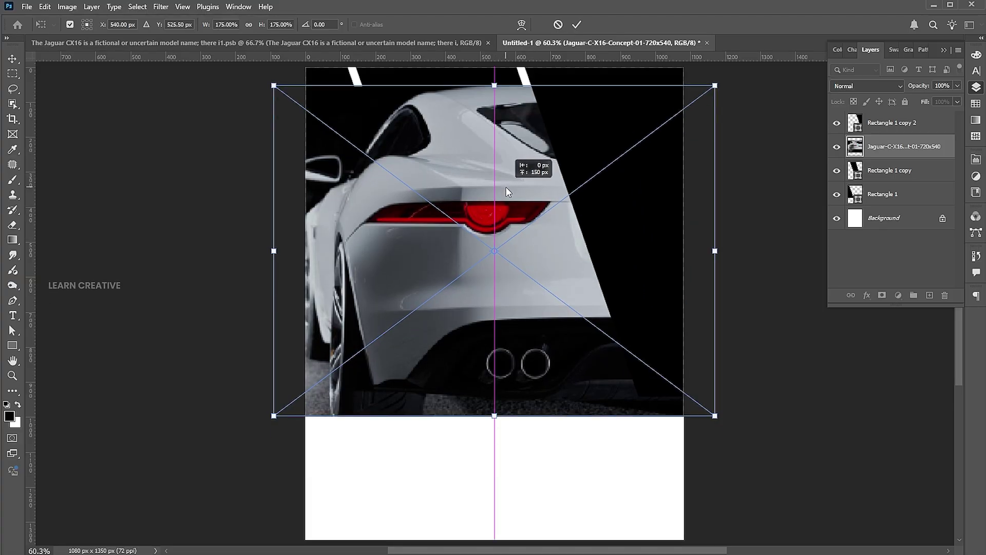
key("Return")
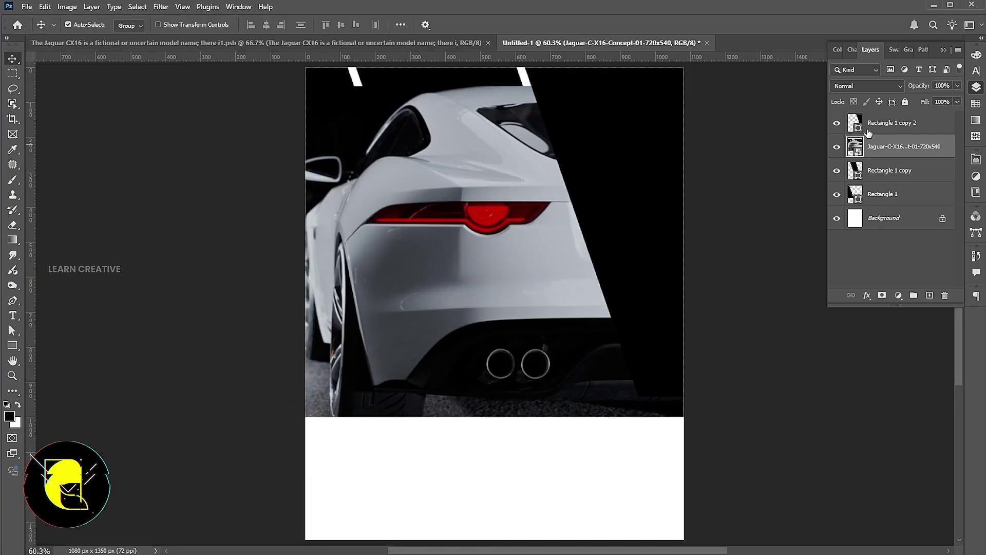
Clip the Jaguar photo into the middle bar and shift it to centre the taillight
right_click(870, 137)
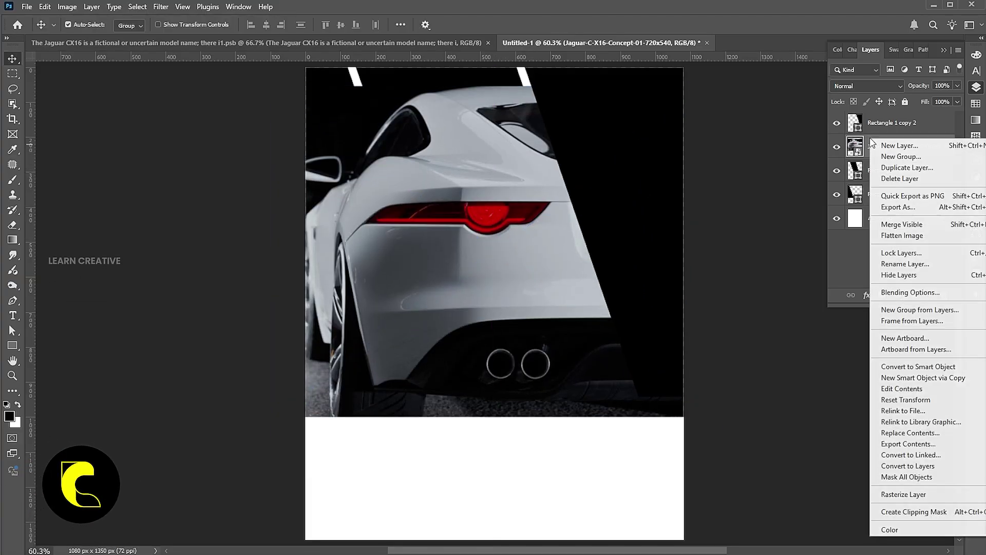
left_click(897, 511)
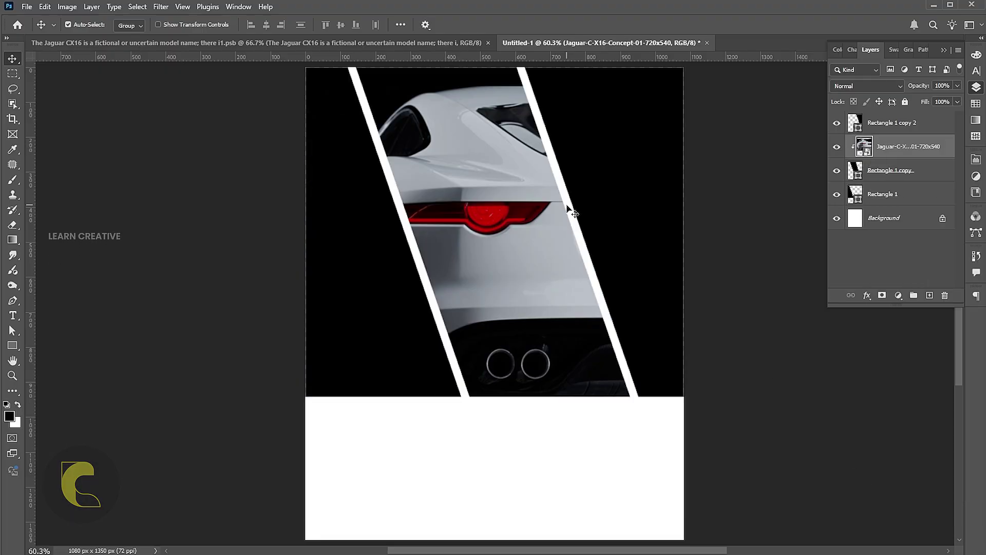
key("ctrl+t")
left_click_drag(529, 188, 530, 194)
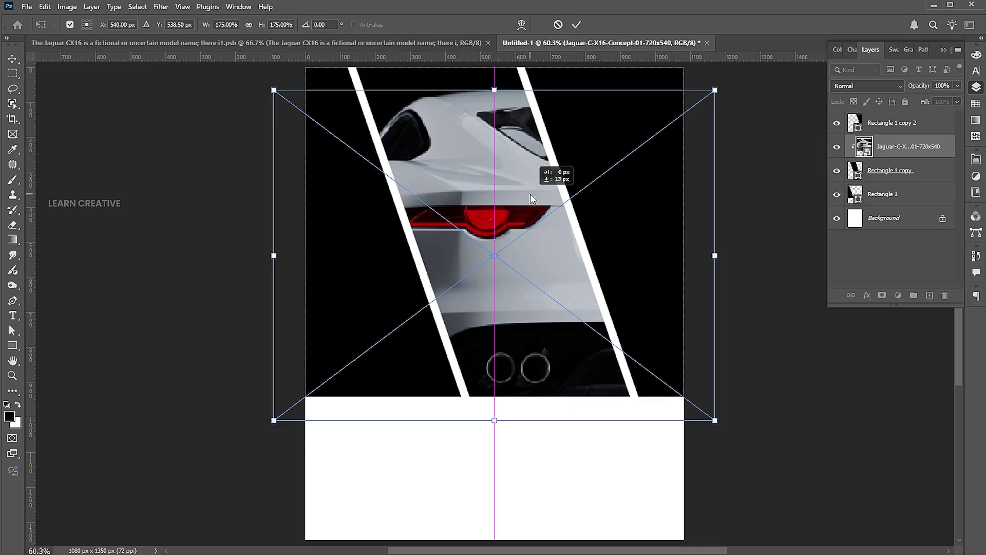
left_click_drag(530, 195, 548, 195)
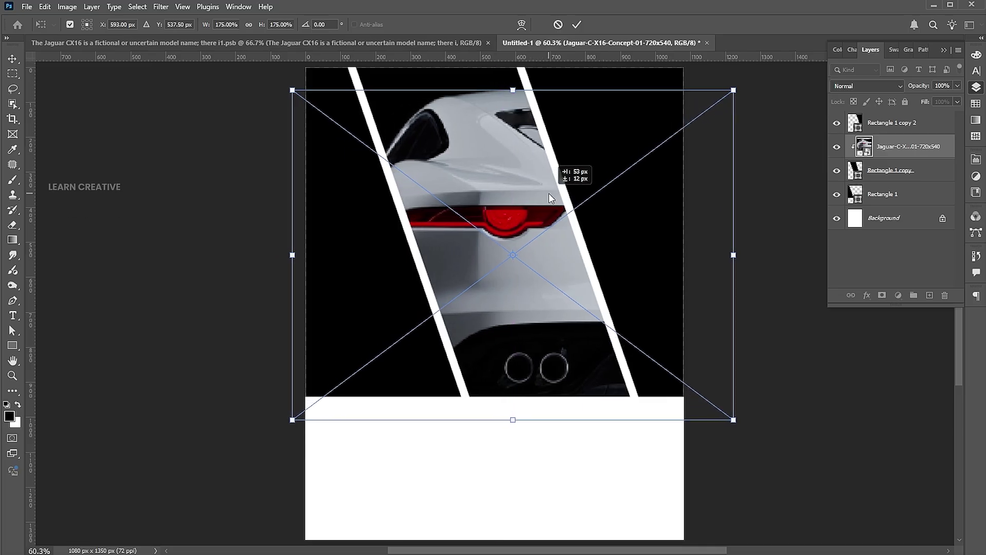
key("Return")
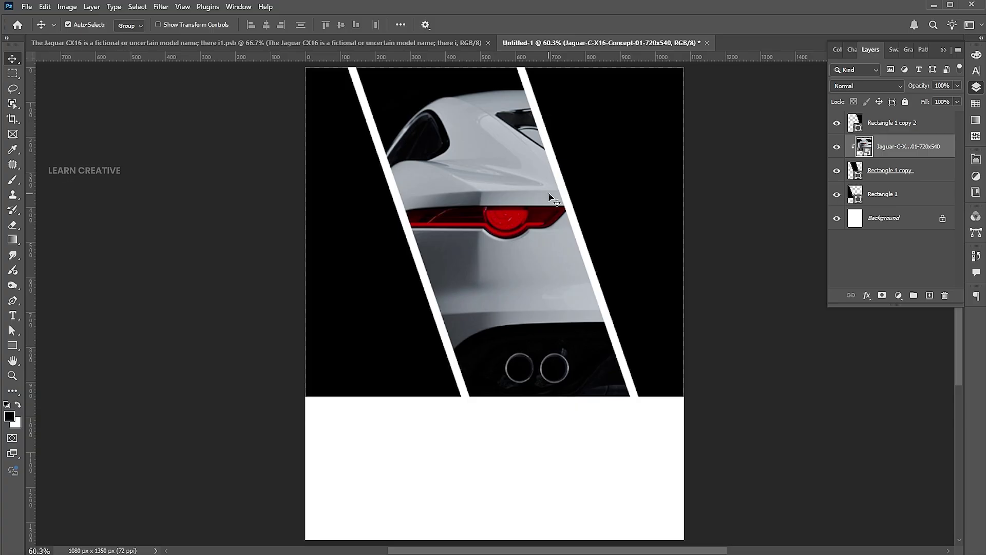
Embed the jagcx16whitela15111112 (1) night city photo above Rectangle 1
left_click(878, 194)
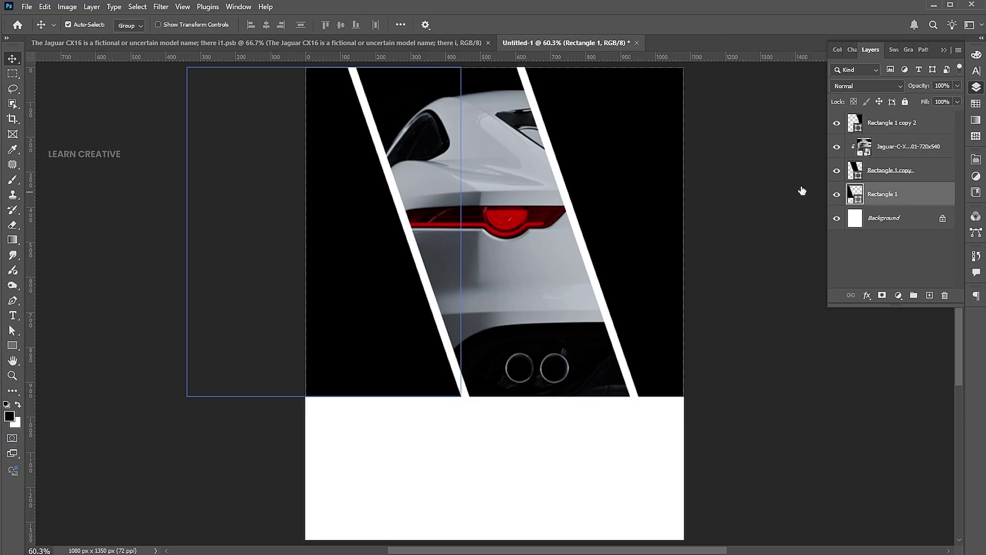
left_click(23, 6)
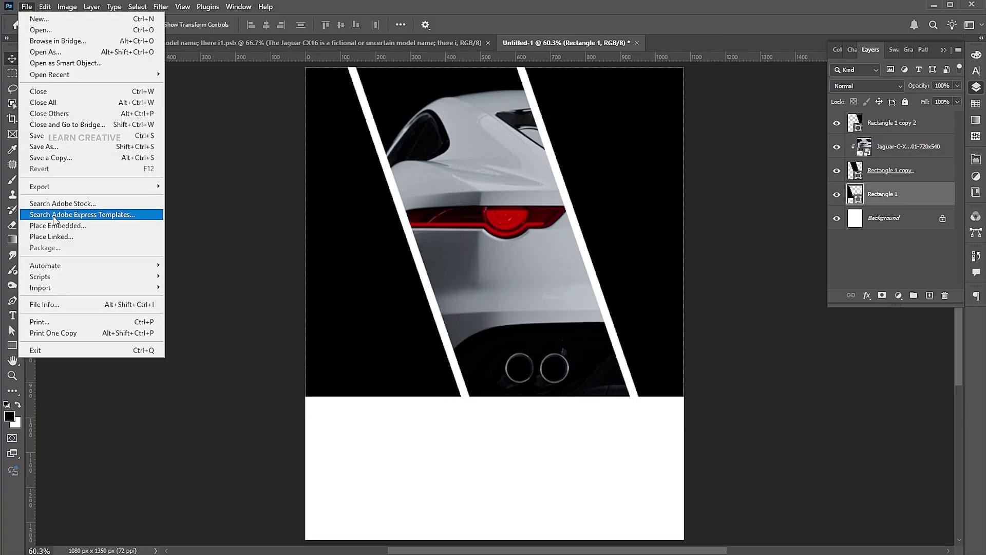
left_click(56, 227)
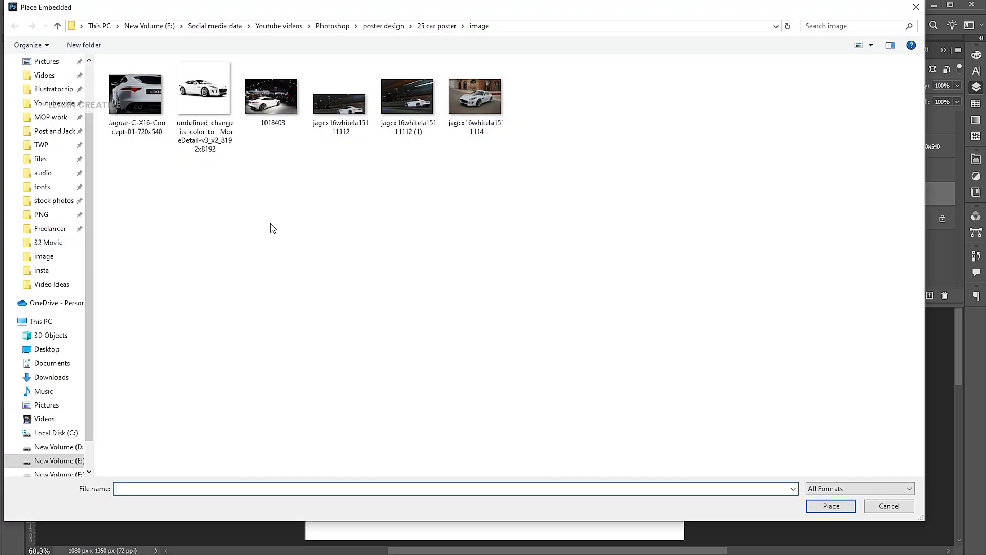
left_click(421, 106)
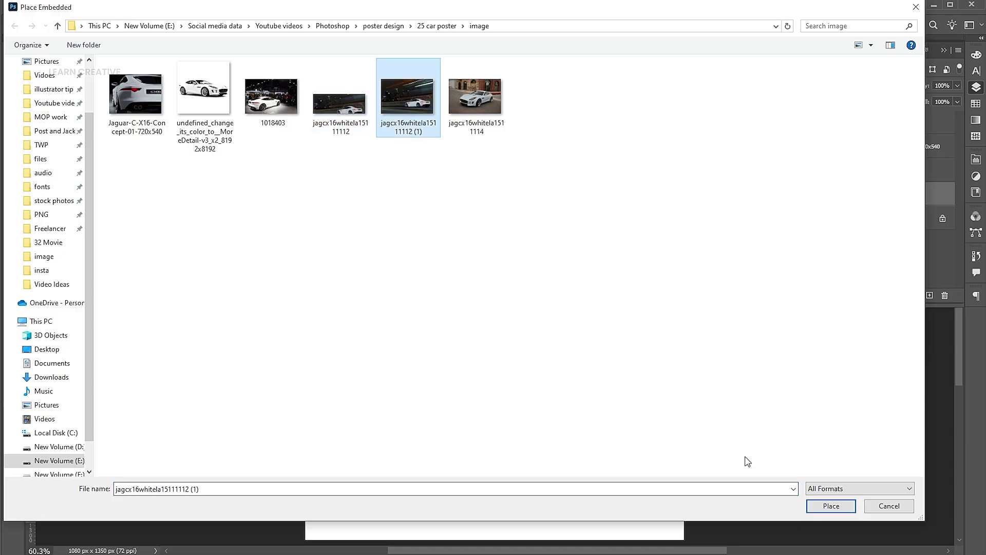
left_click(839, 510)
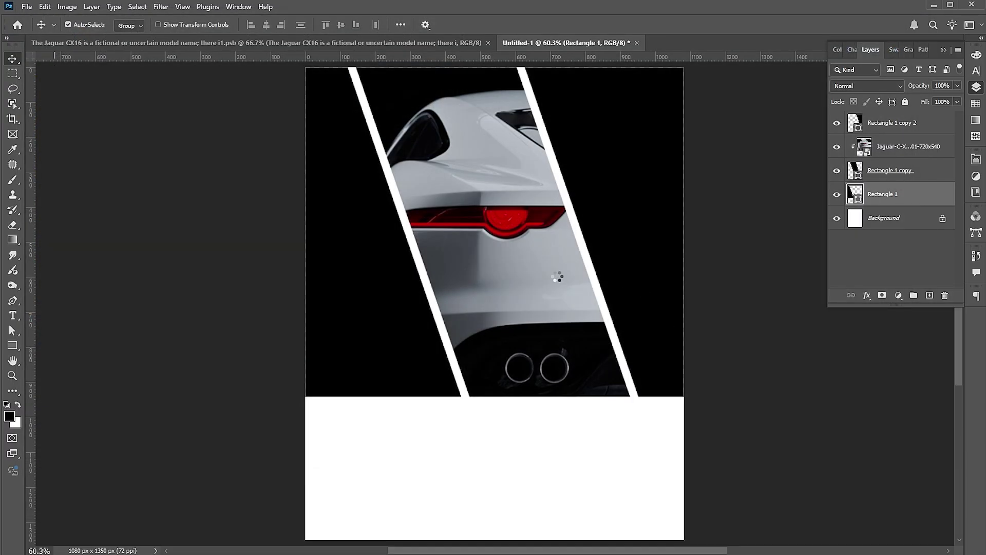
key("Return")
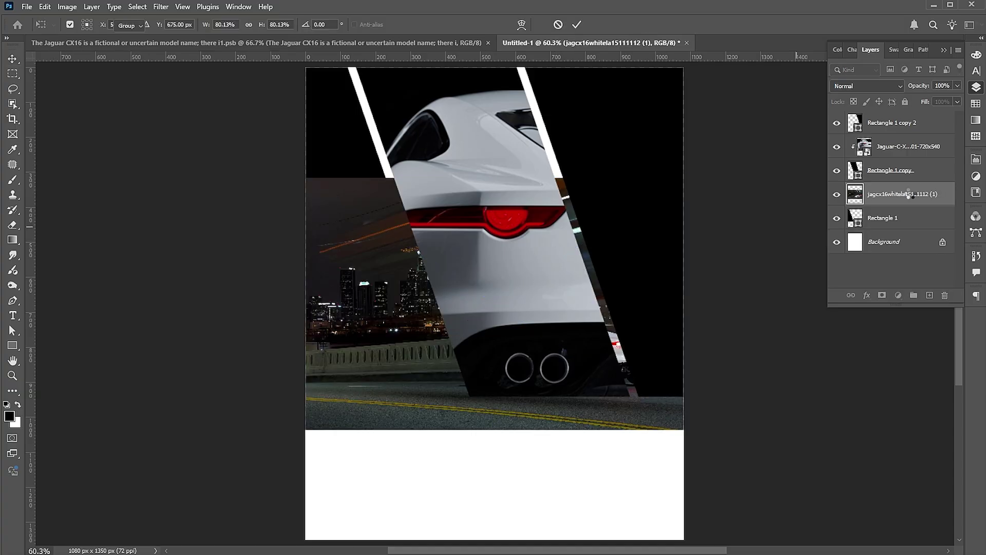
Clip the city photo into the left bar and begin enlarging it
right_click(892, 190)
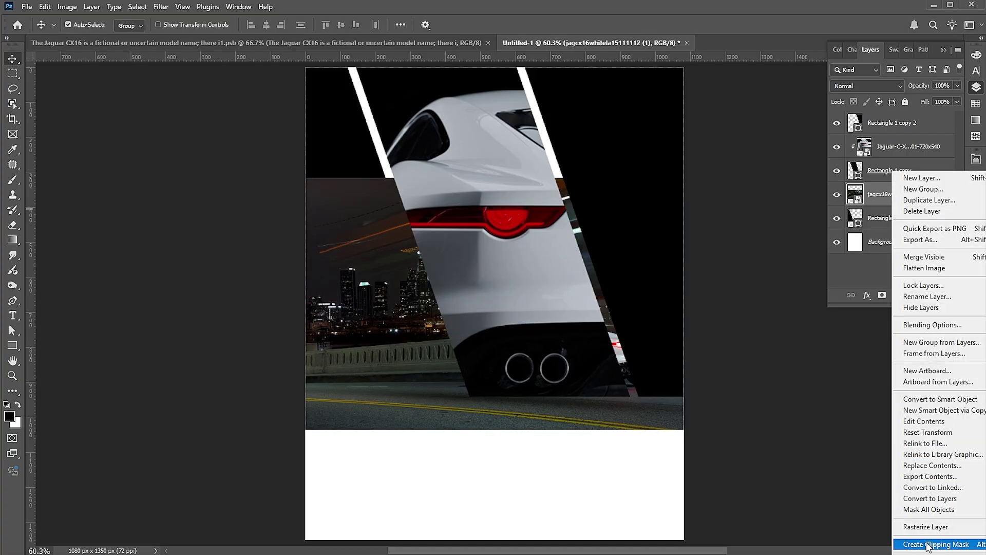
left_click(929, 545)
key("ctrl+t")
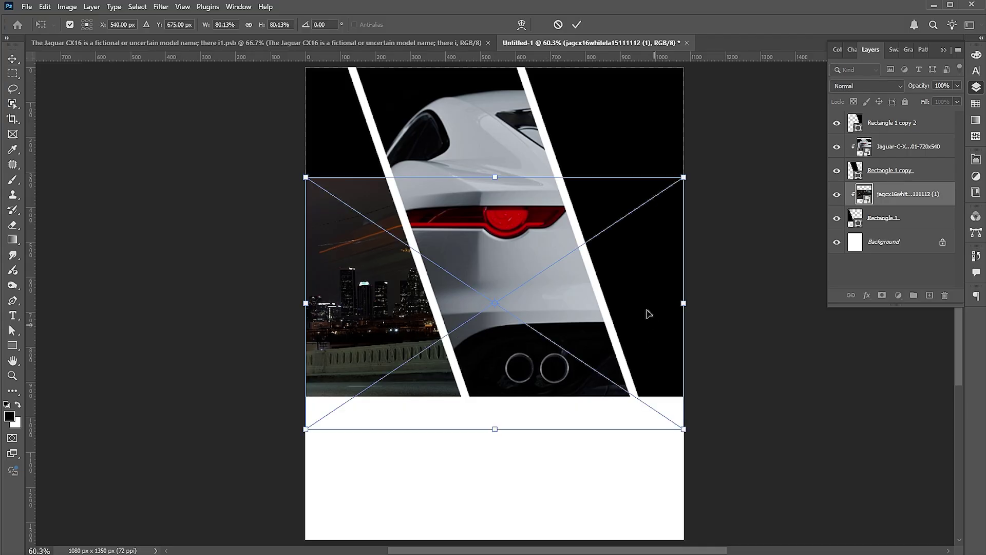
mouse_move(684, 304)
left_mouse_down()
mouse_move(791, 303)
mouse_move(547, 245)
mouse_move(725, 223)
left_mouse_up()
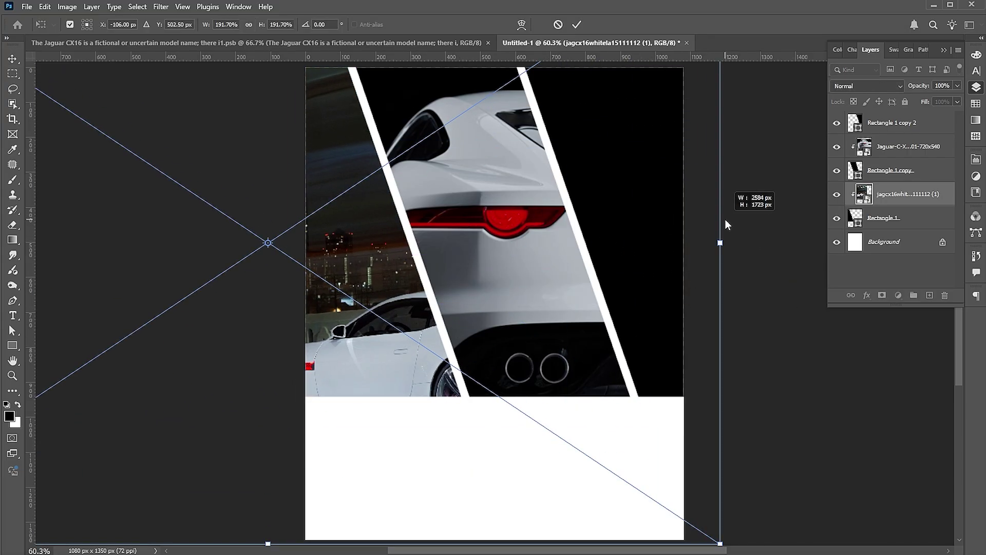
left_click_drag(472, 346, 372, 236)
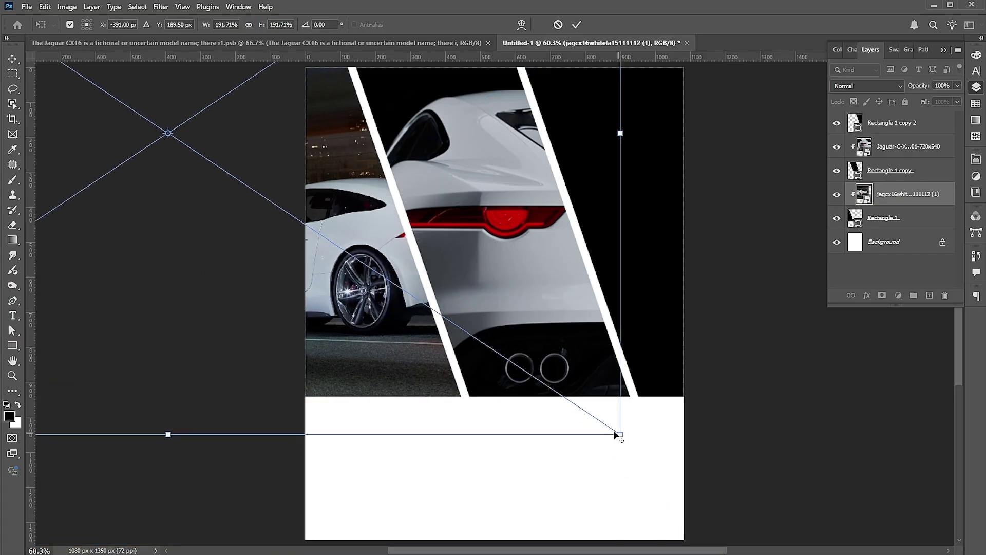
Scale the photo to about 384% so the wheel fills the bar, and add an empty layer
left_click_drag(618, 436, 801, 548)
left_click_drag(593, 412, 458, 319)
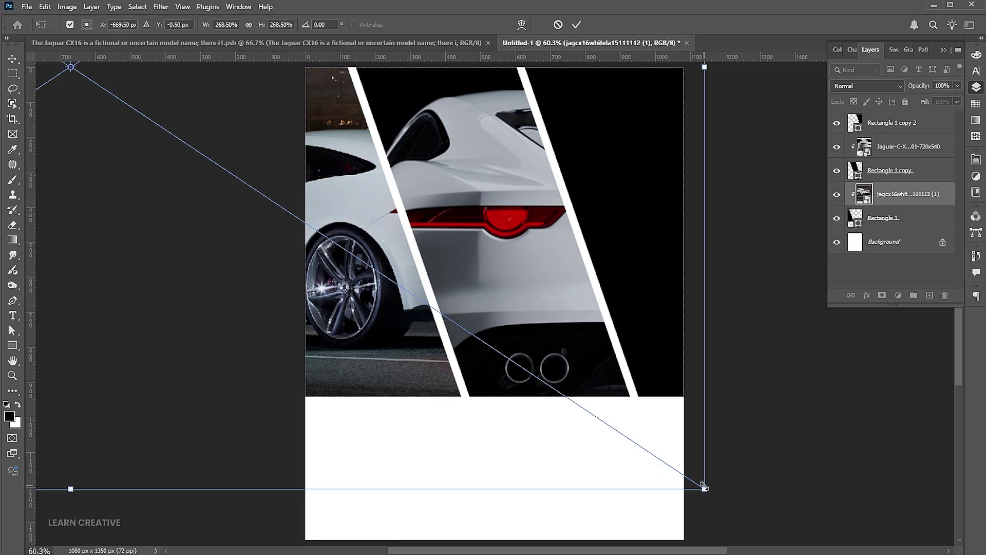
left_click_drag(703, 487, 876, 535)
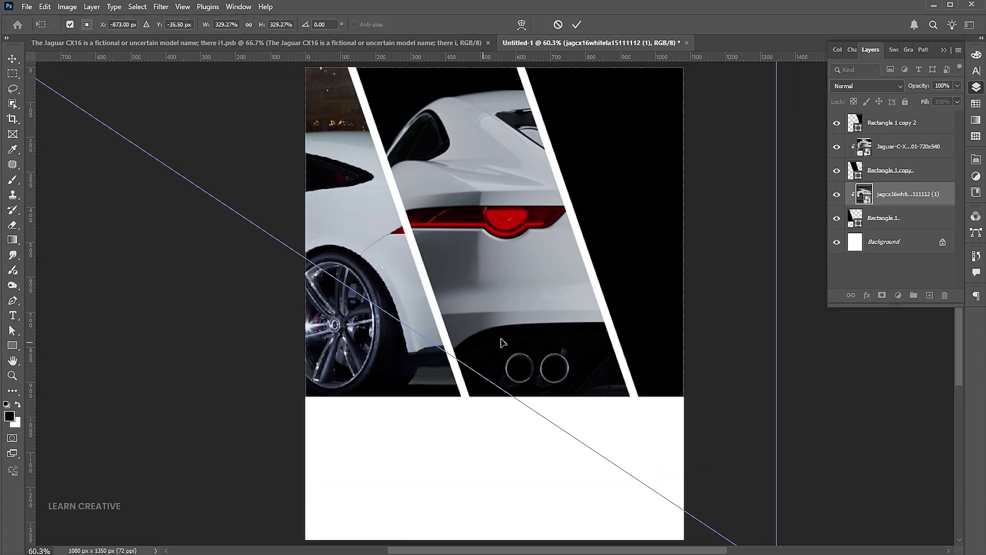
left_click_drag(780, 326, 894, 338)
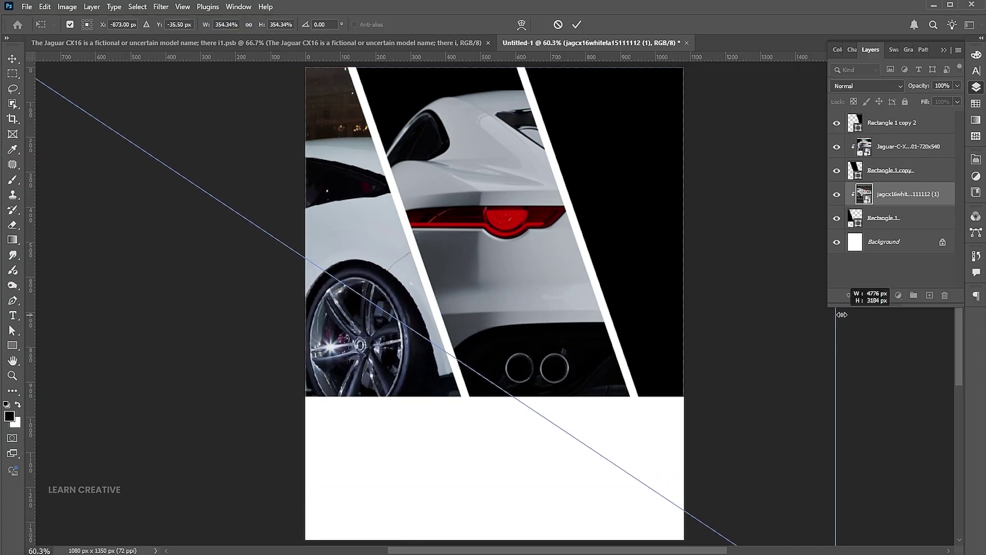
mouse_move(439, 242)
left_mouse_down()
mouse_move(454, 305)
mouse_move(447, 284)
left_mouse_up()
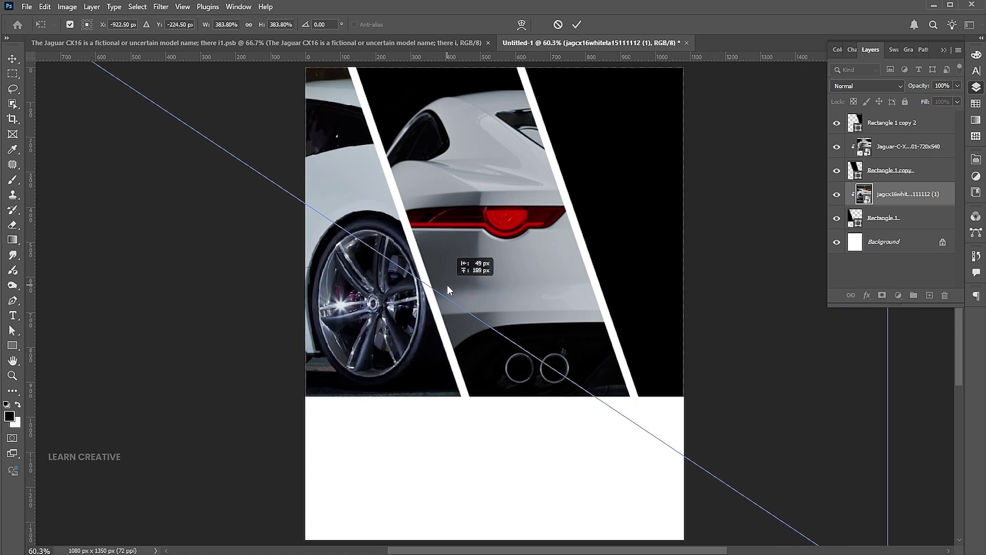
left_click_drag(447, 284, 450, 300)
key("Return")
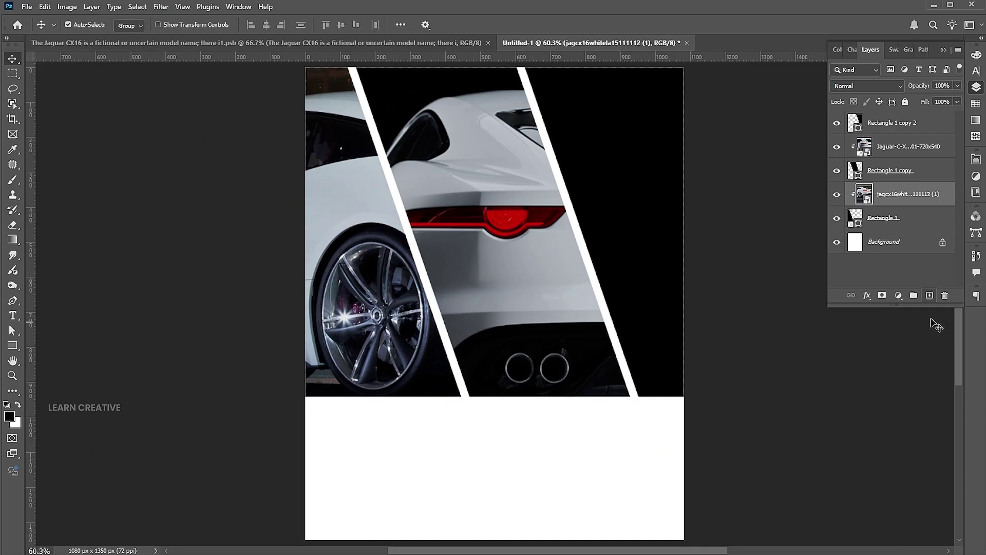
left_click(930, 296)
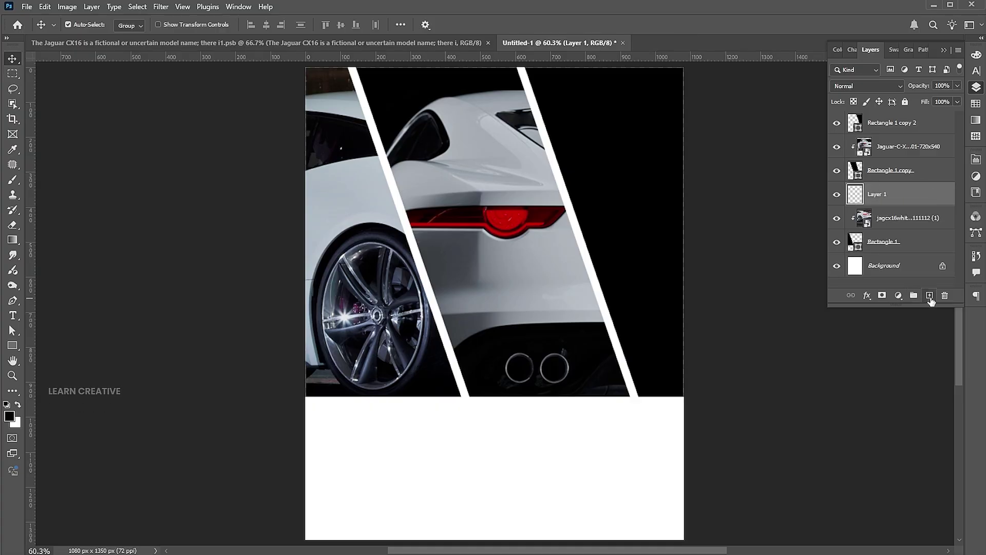
Select the Brush tool and shrink it to 150 pixels
left_click(14, 181)
left_click(82, 28)
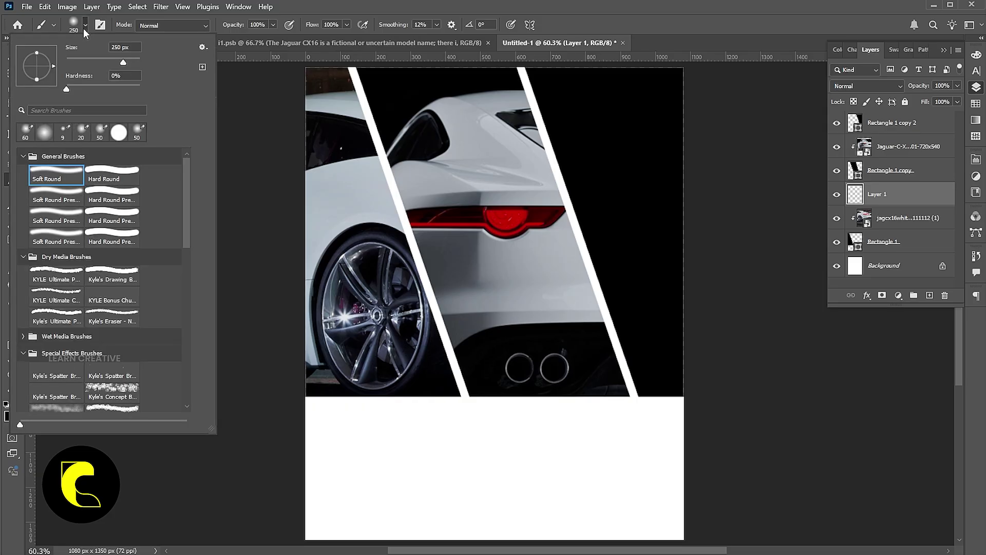
left_click(83, 29)
key("bracketleft")
key("bracketleft")
key("bracketleft")
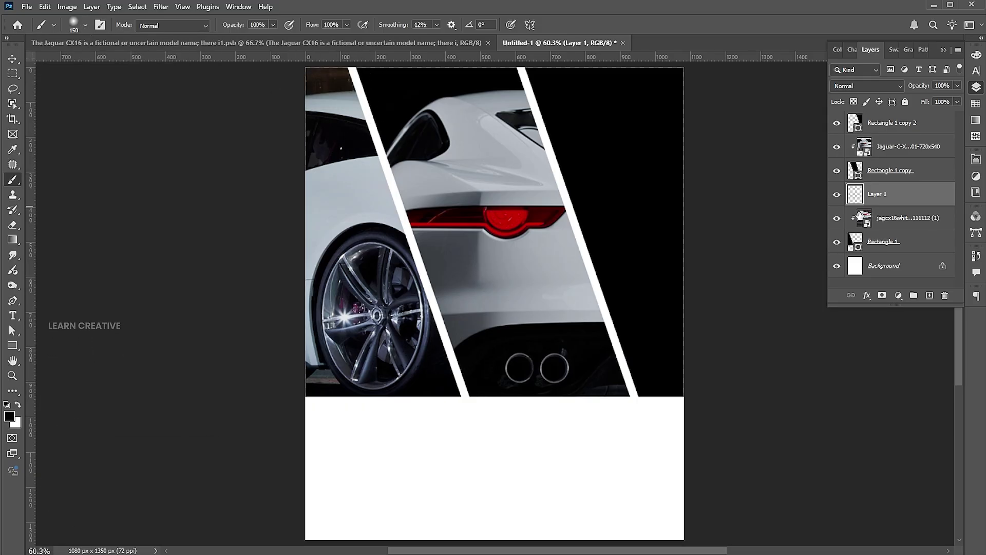
Clip Layer 1 to the wheel strip and paint the top-left brown patch black at 90 px
right_click(868, 183)
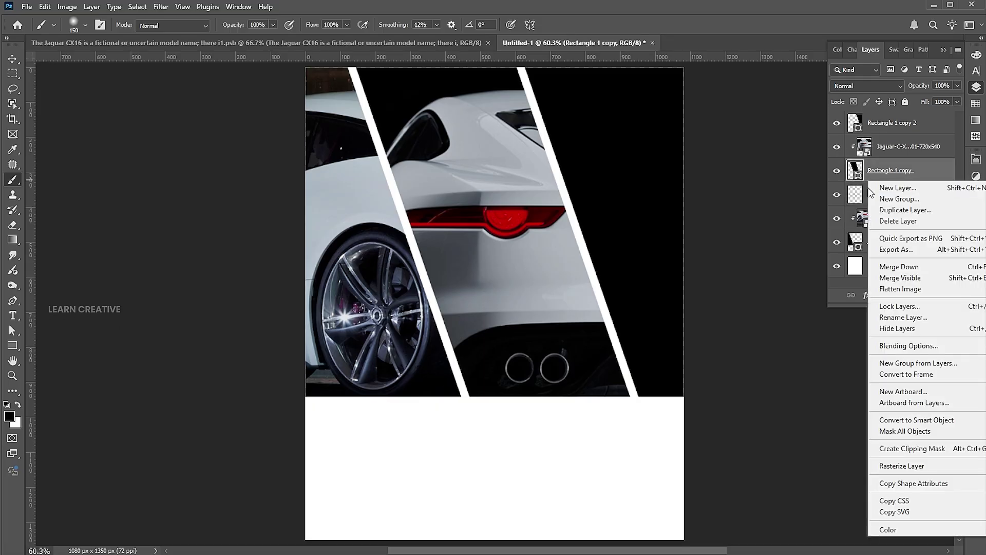
left_click(872, 188)
right_click(875, 193)
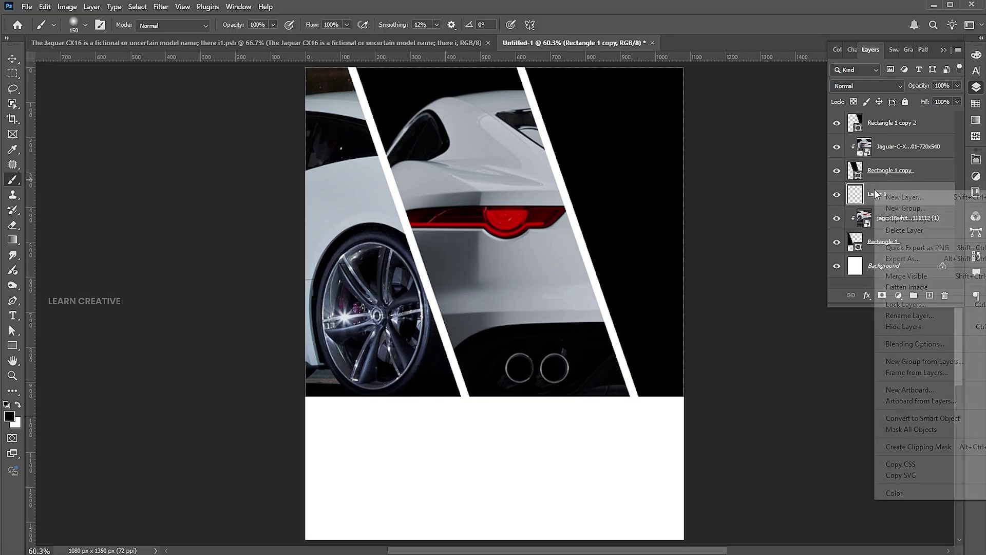
left_click(924, 447)
key("bracketleft")
key("bracketleft")
key("bracketleft")
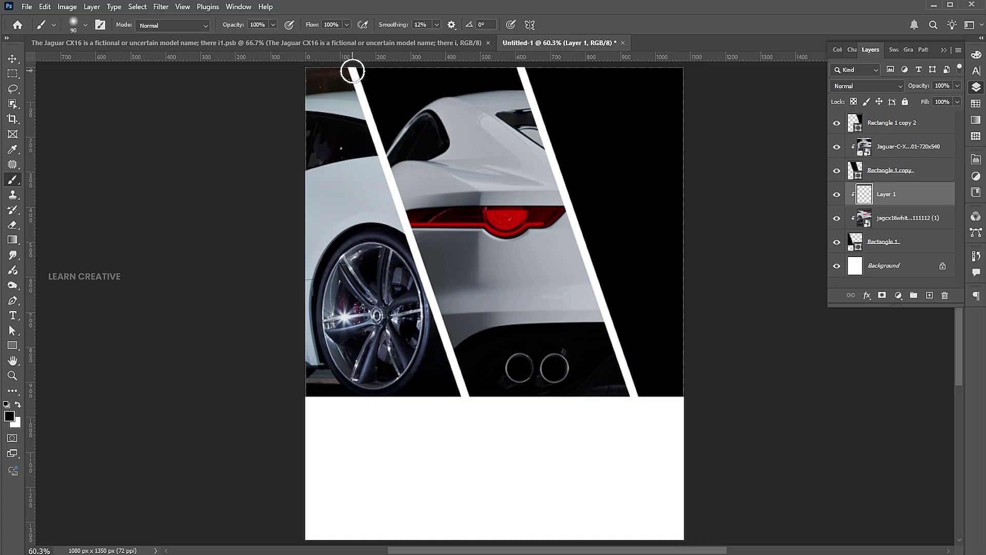
left_click_drag(326, 73, 286, 70)
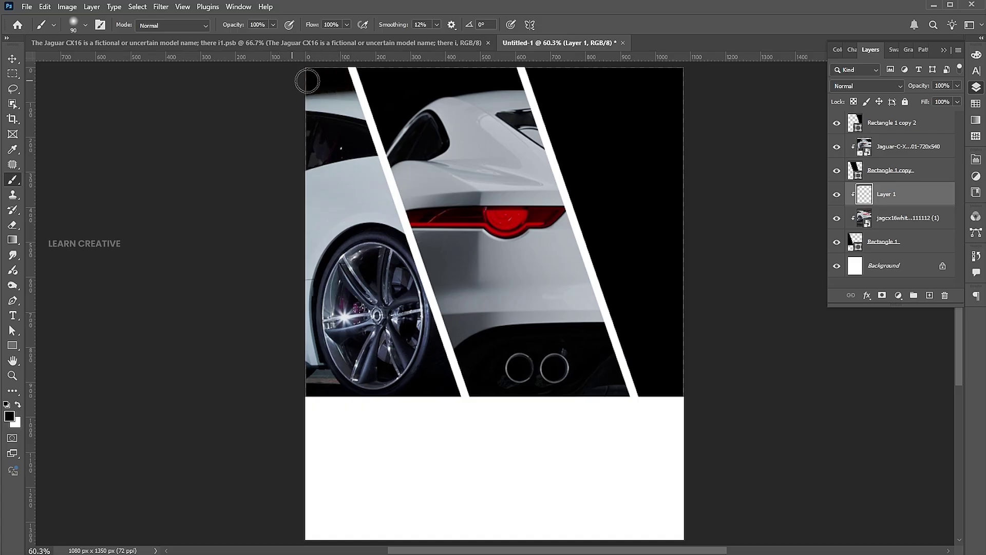
key("v")
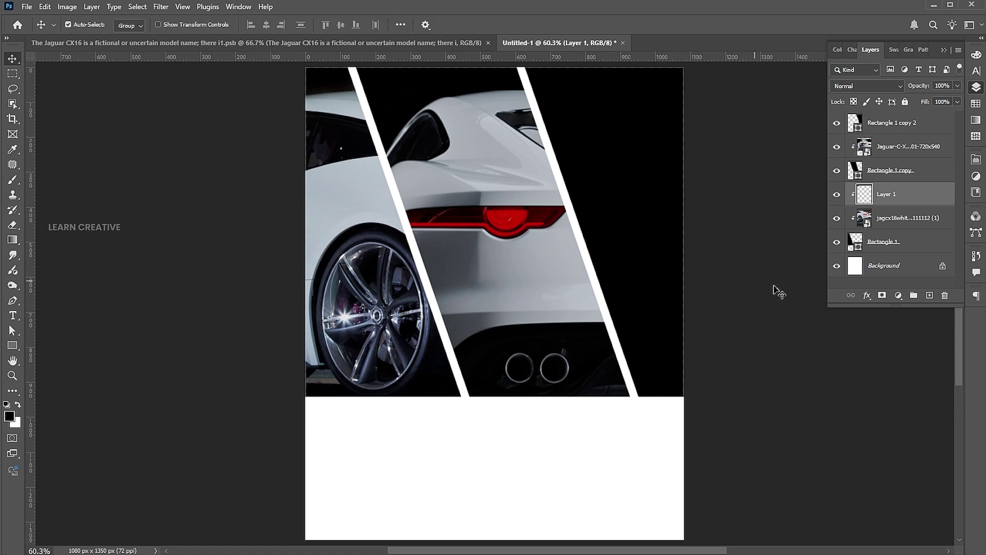
Place the white Jaguar street photo above Rectangle 1 copy 2
left_click(623, 217)
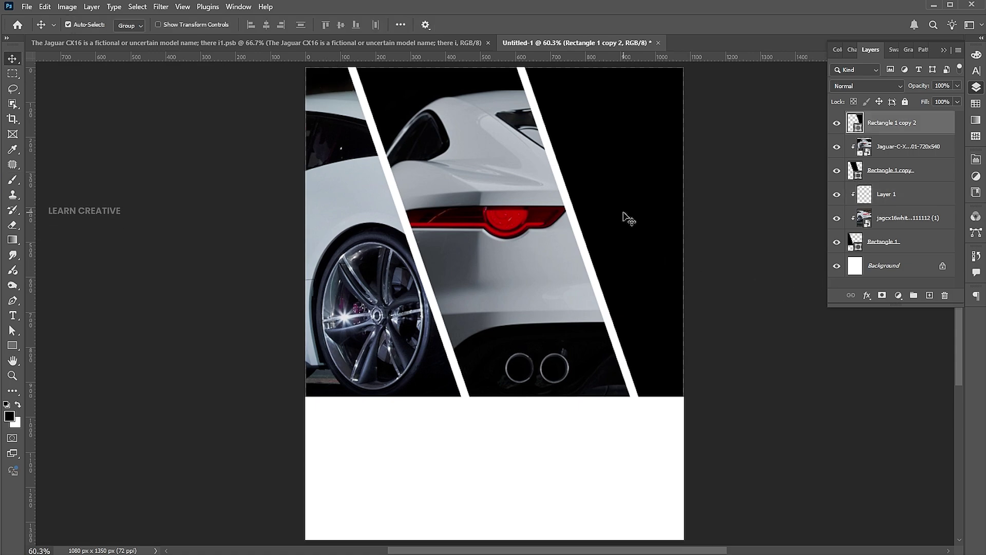
left_click(27, 6)
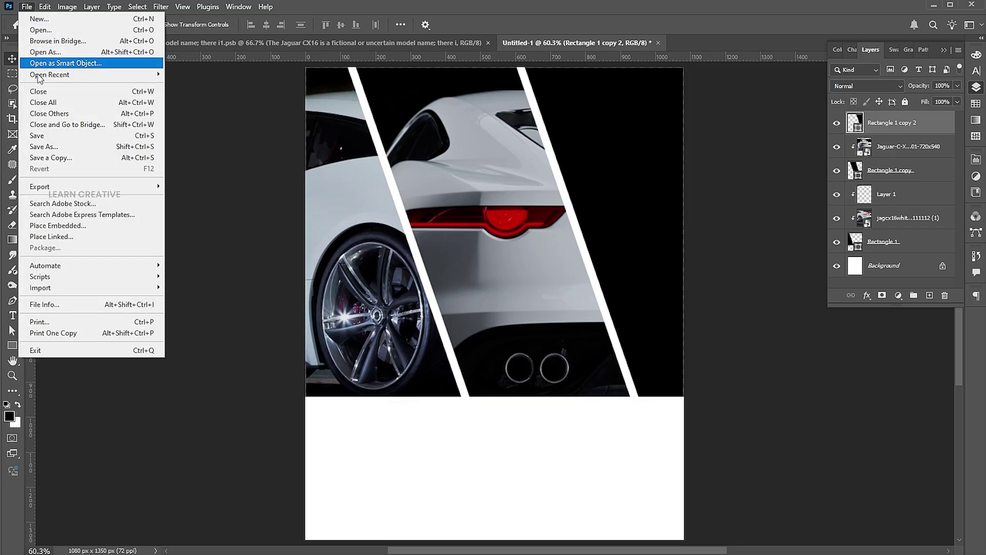
left_click(63, 225)
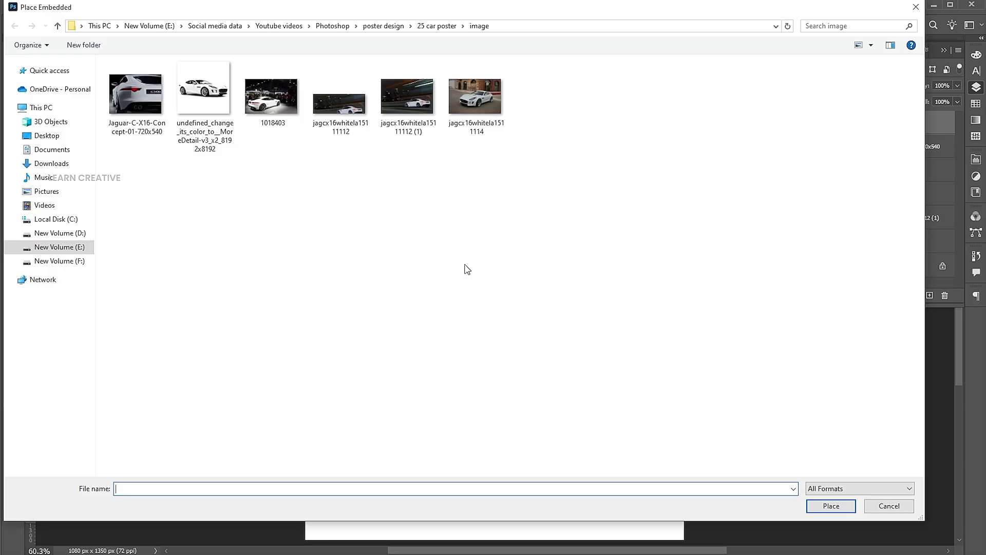
left_click(477, 107)
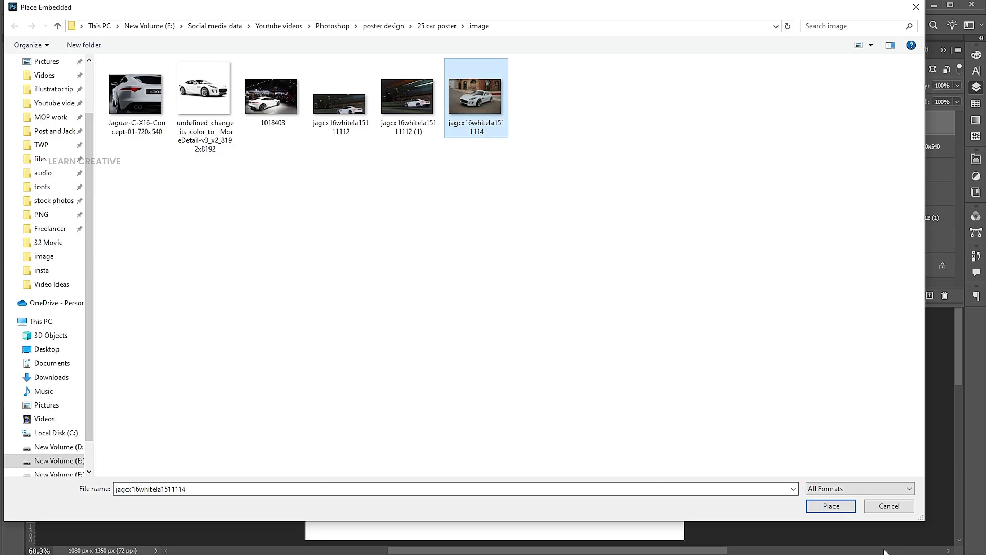
left_click(831, 505)
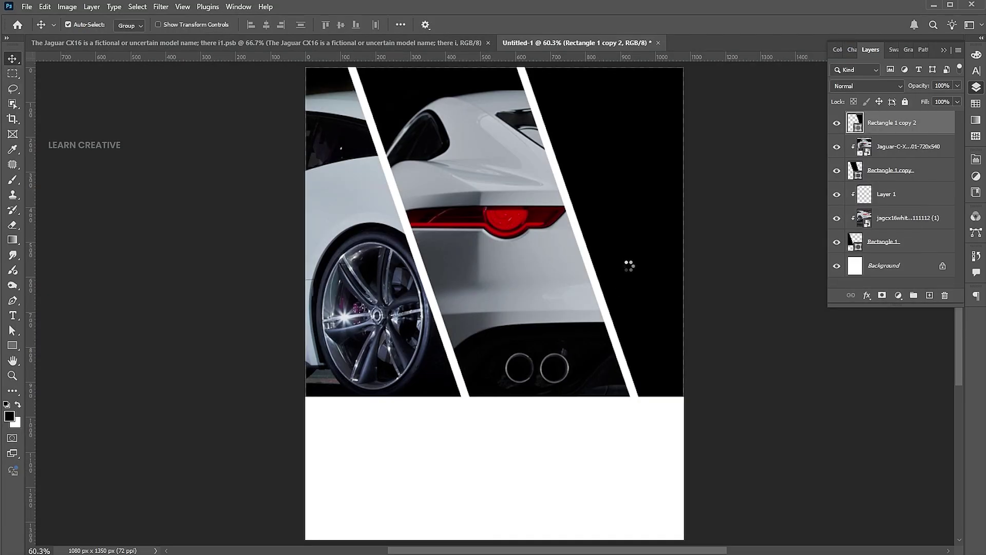
key("Return")
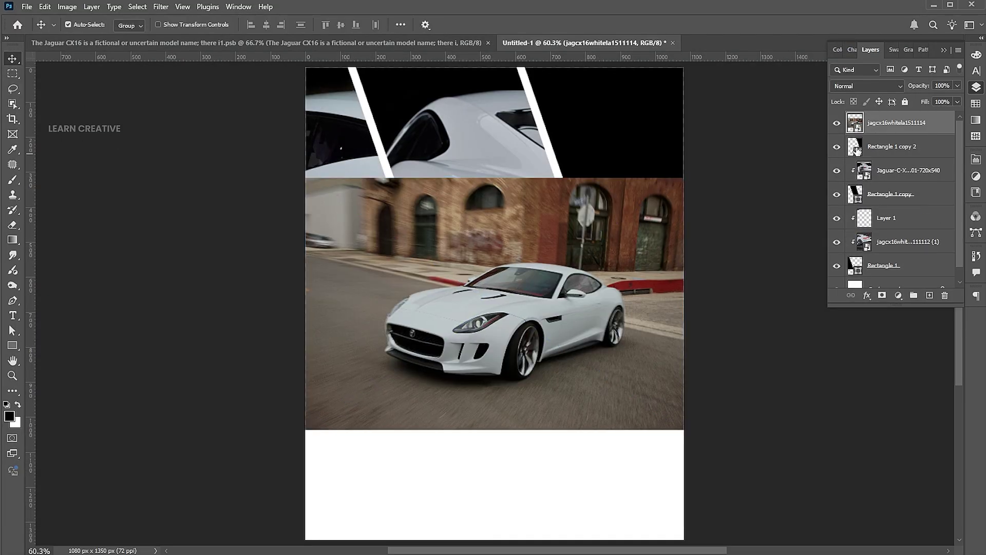
Clip the photo into the right strip and enlarge it to about 232%, showing the car front
right_click(880, 122)
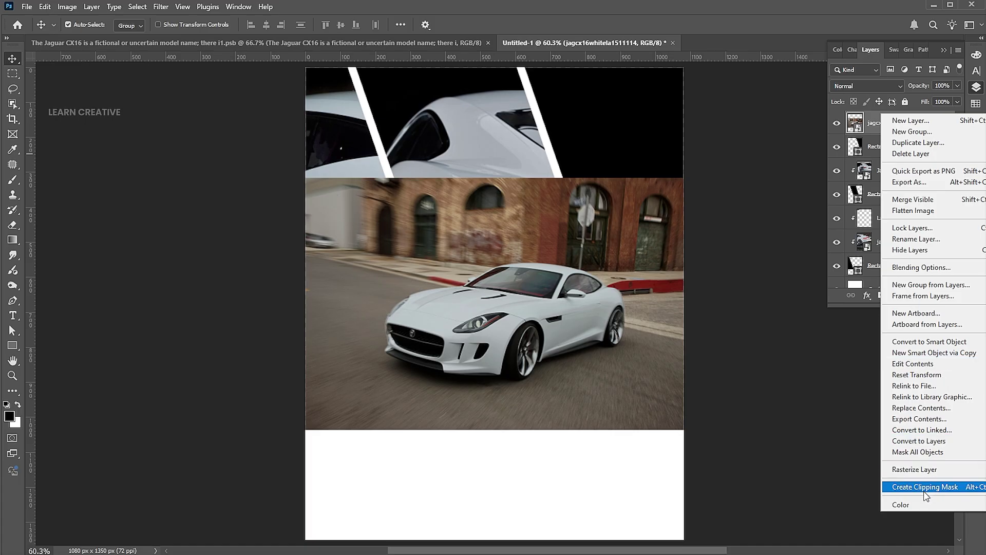
left_click(903, 487)
key("ctrl+t")
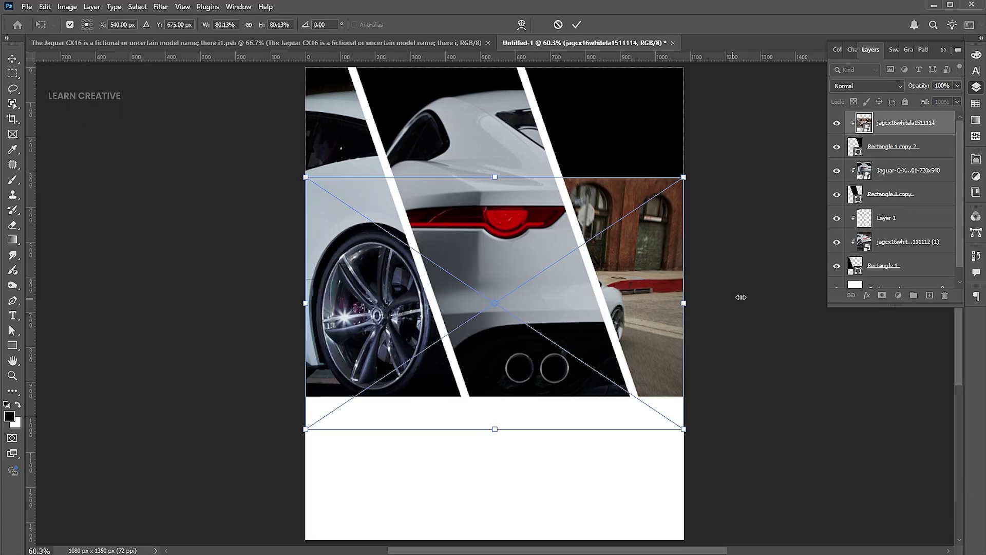
left_click_drag(740, 297, 870, 297)
left_click_drag(522, 345, 590, 259)
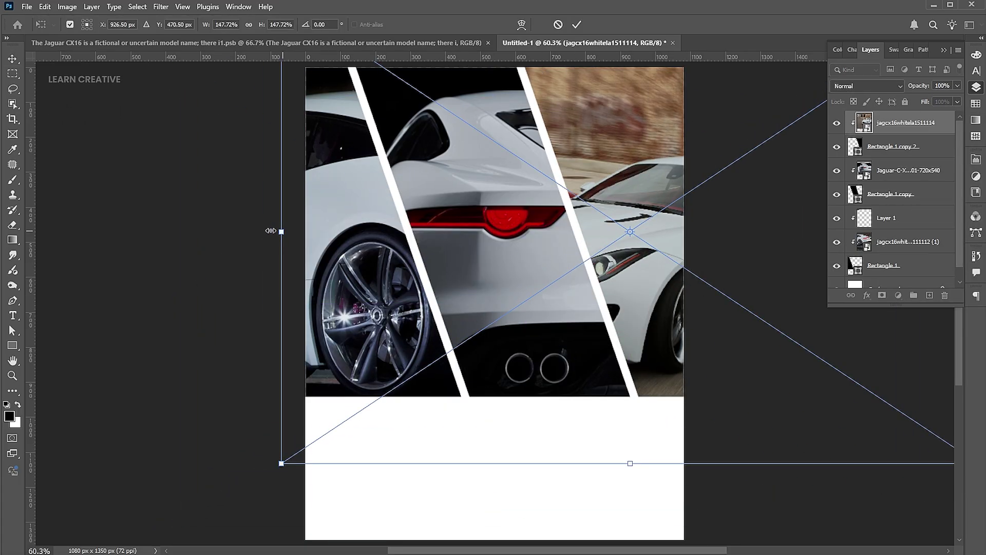
left_click_drag(271, 231, 45, 231)
mouse_move(678, 351)
left_mouse_down()
mouse_move(628, 252)
mouse_move(610, 255)
mouse_move(610, 242)
left_mouse_up()
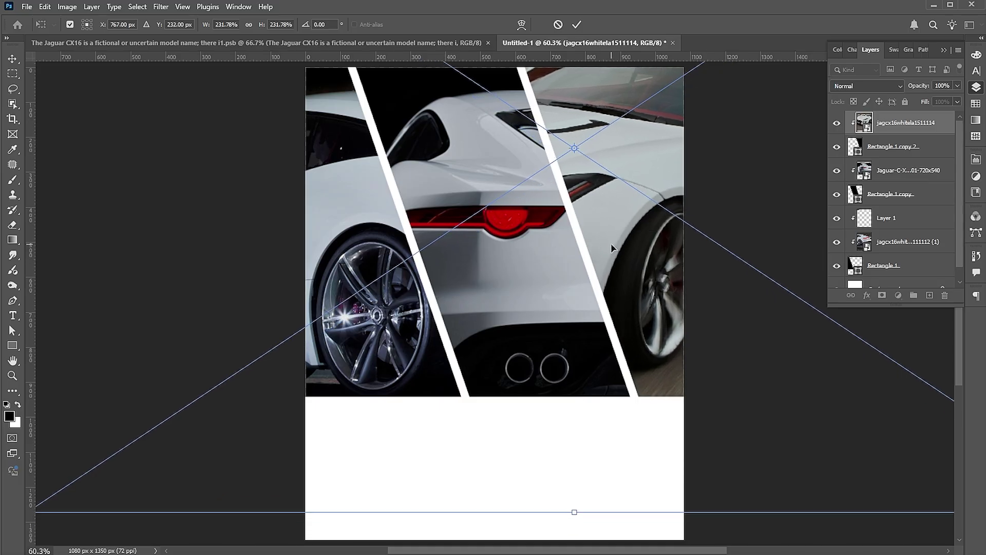
key("Return")
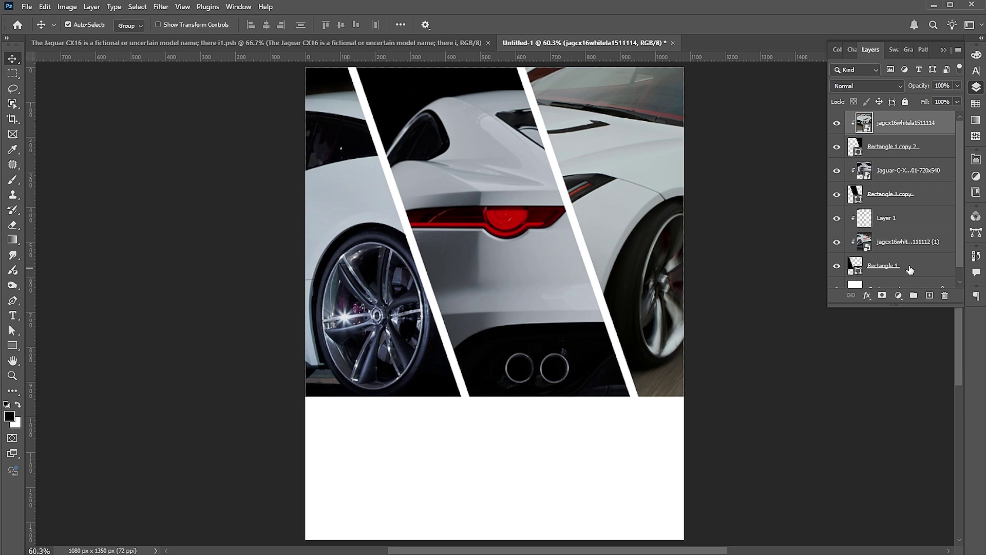
left_click(910, 267)
Convert all selected layers into one smart object and add a layer mask
key("ctrl+alt+shift+a")
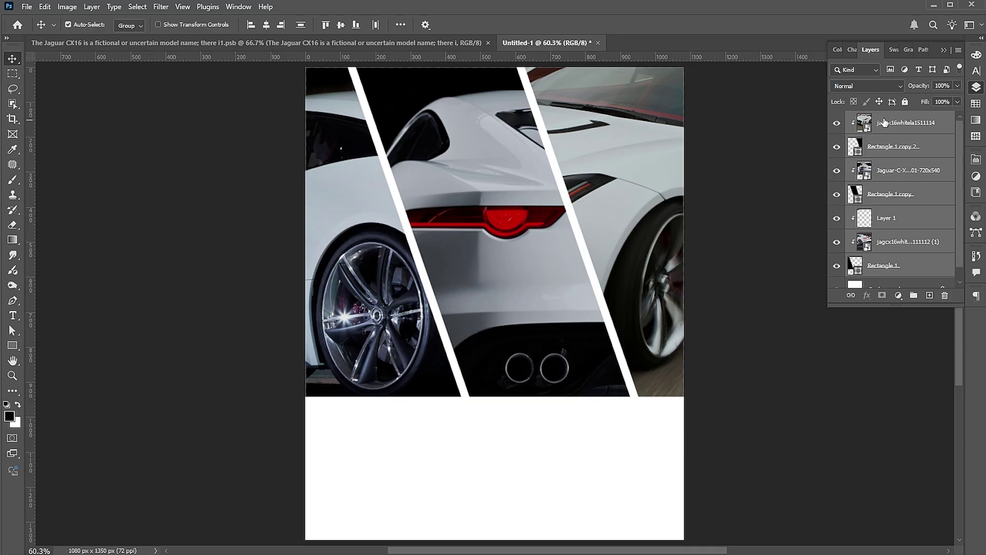
right_click(884, 122)
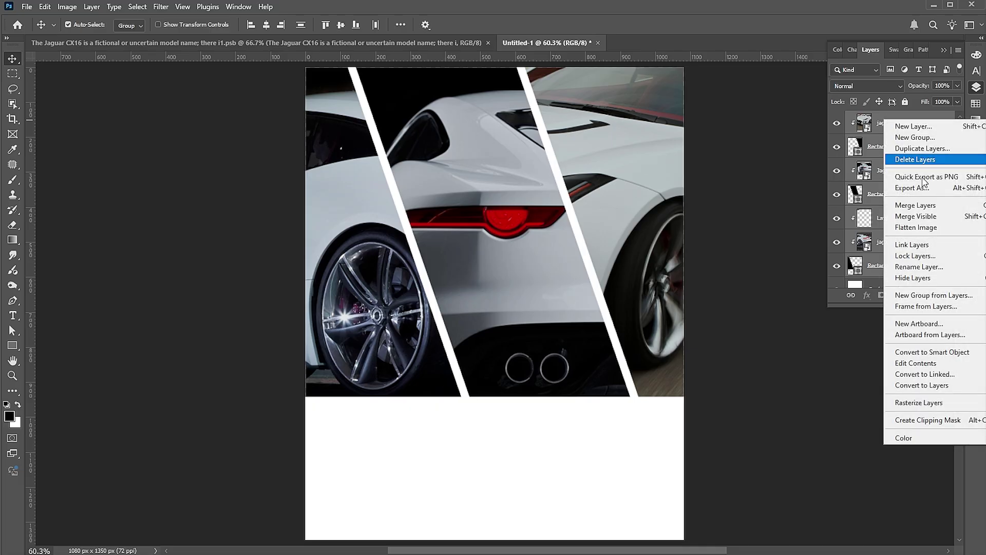
left_click(910, 352)
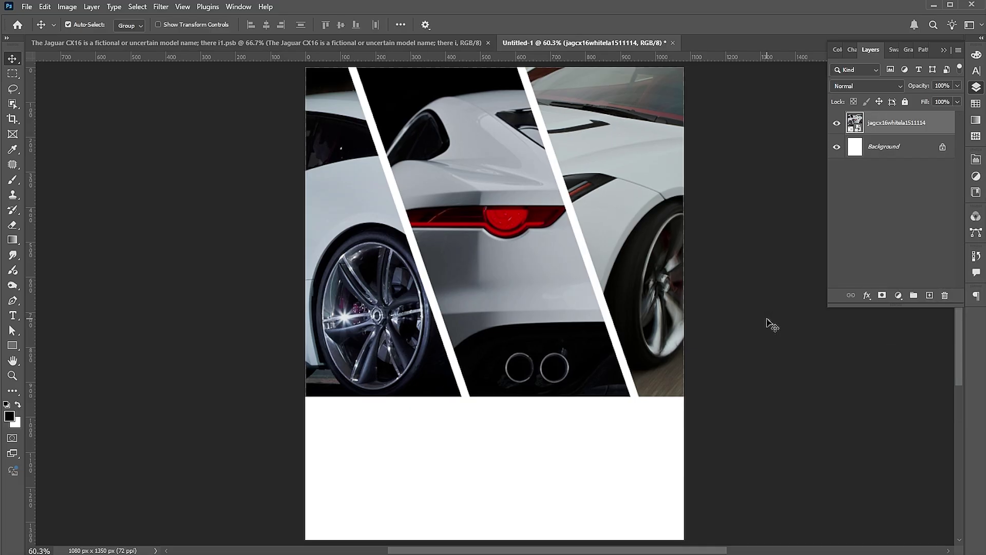
left_click(882, 295)
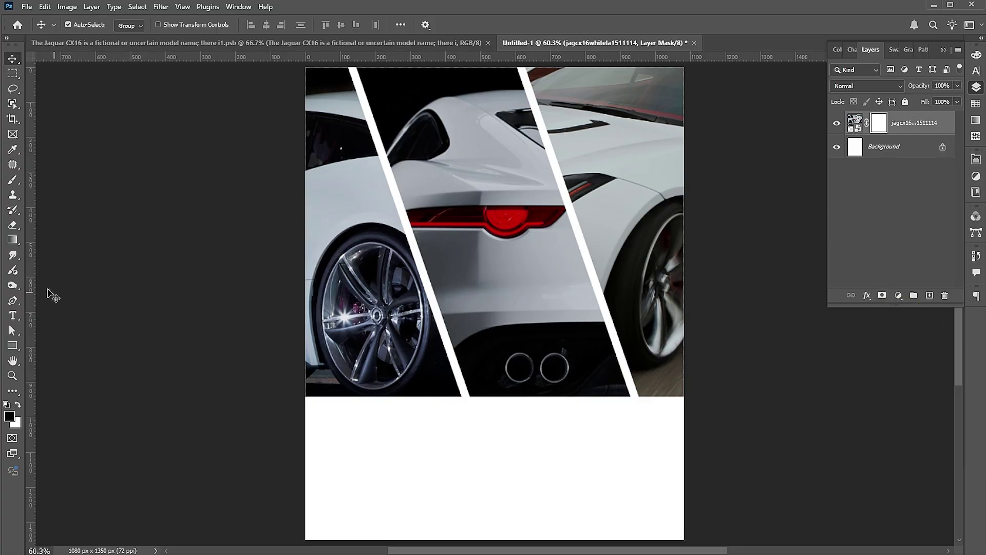
Fade the collage's lower edge to white with an upward black-to-white gradient on the mask
left_click(12, 242)
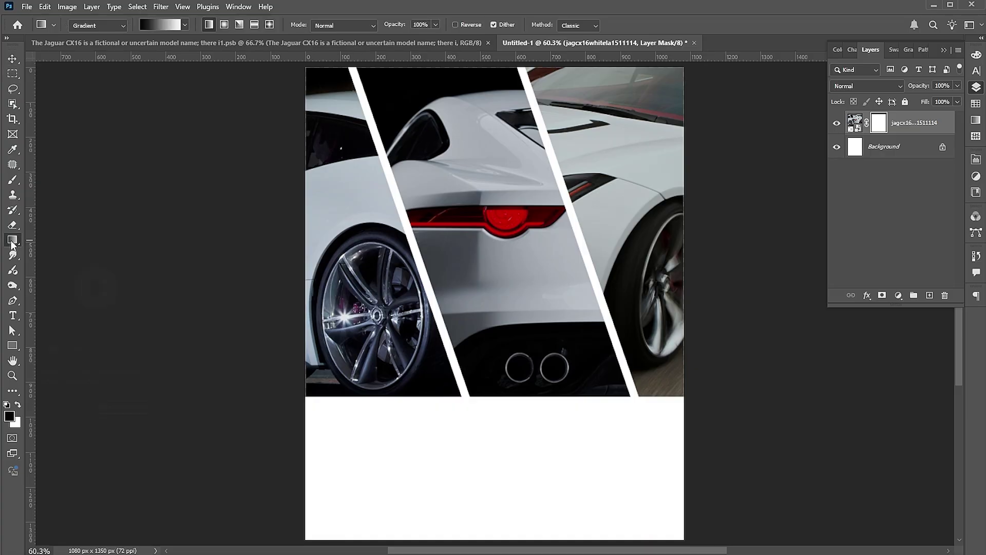
left_click(185, 25)
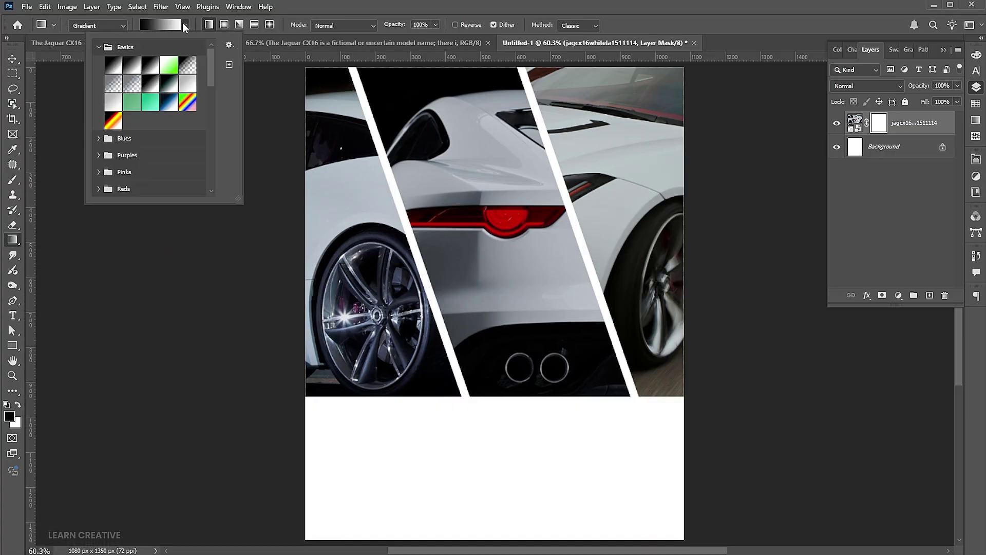
left_click(183, 22)
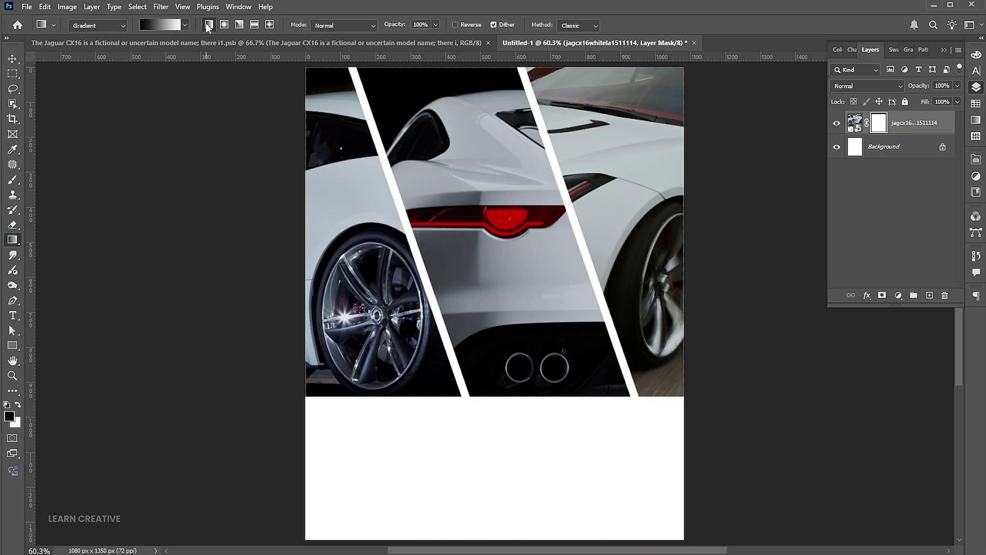
left_click_drag(517, 278, 511, 352)
key("ctrl+z")
left_click_drag(504, 391, 504, 257)
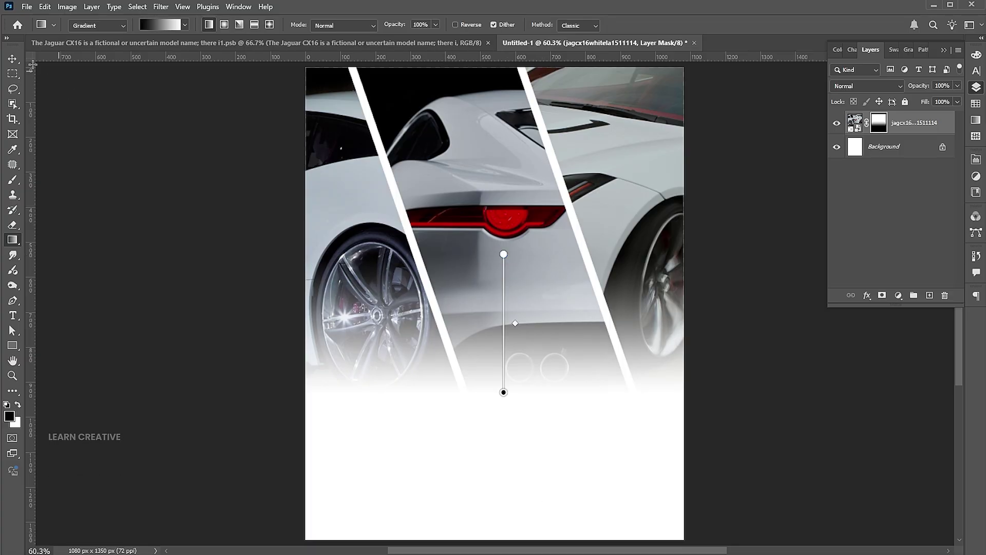
key("v")
left_click(724, 270)
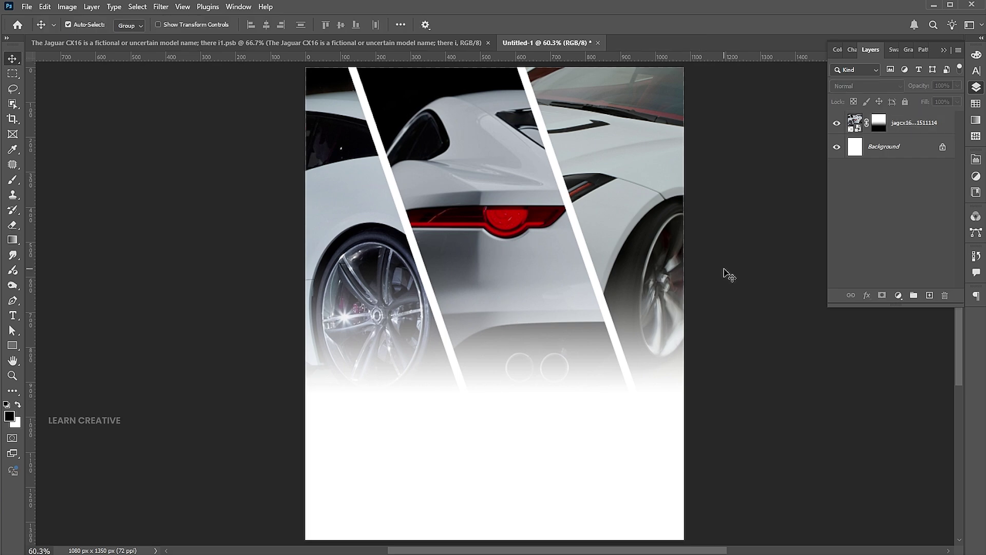
Embed the white car photo, shrink it to about 12.6%, and position it over the lower canvas
left_click(26, 7)
left_click(58, 225)
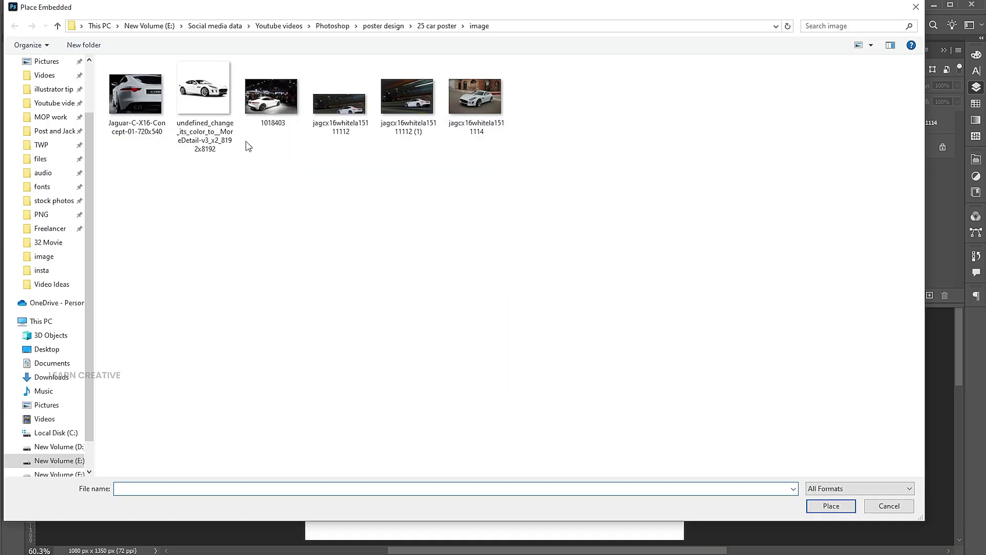
left_click(229, 141)
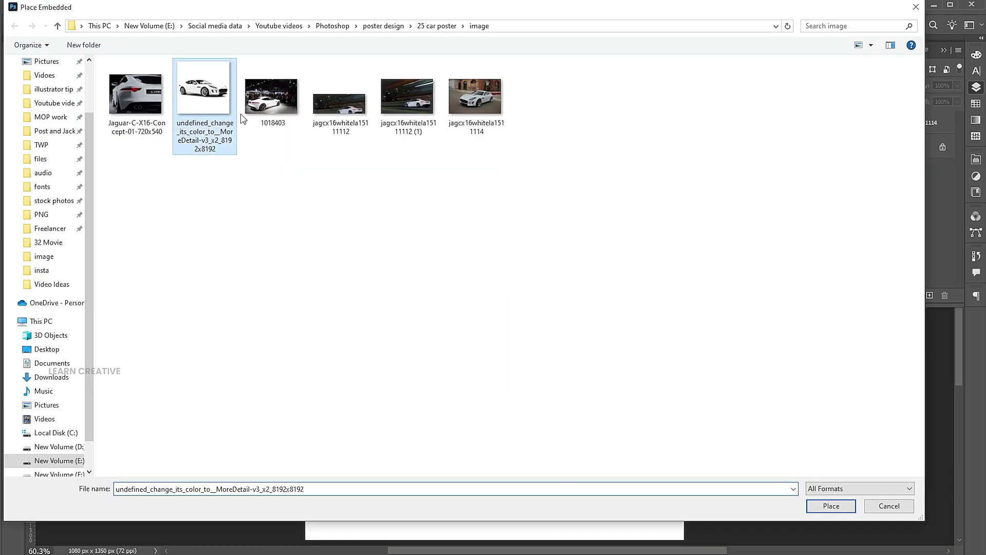
left_click(808, 505)
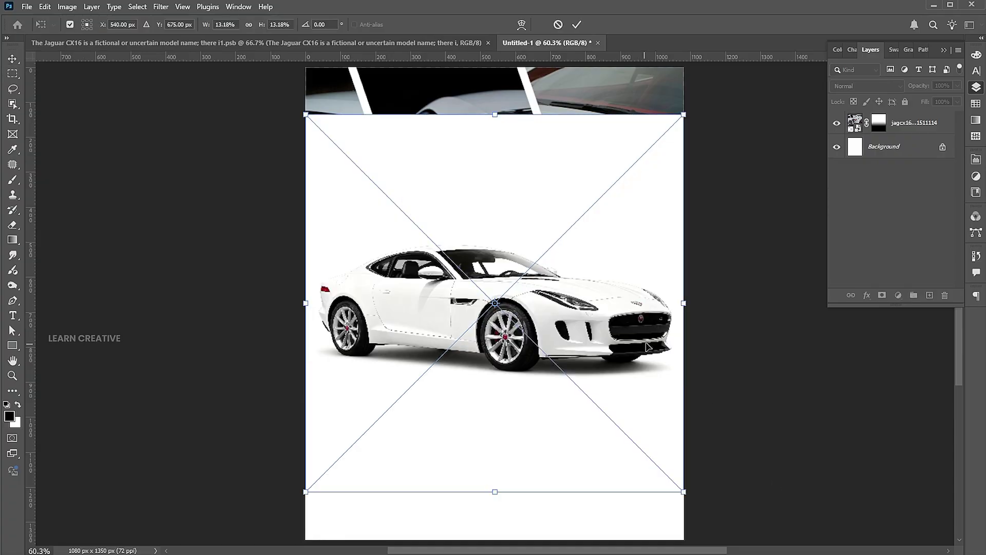
left_click_drag(610, 259, 615, 288)
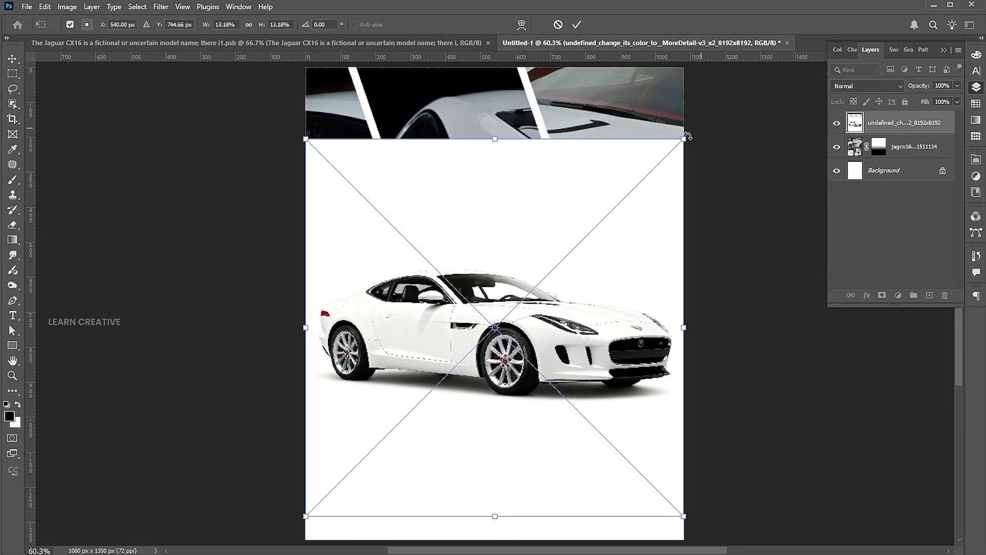
left_click_drag(683, 139, 675, 146)
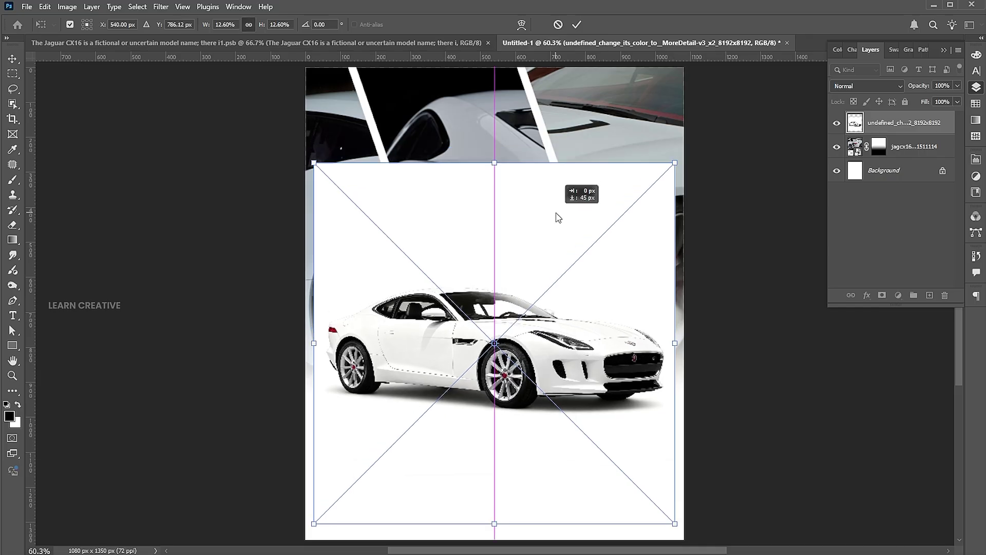
left_click_drag(560, 198, 556, 215)
key("Return")
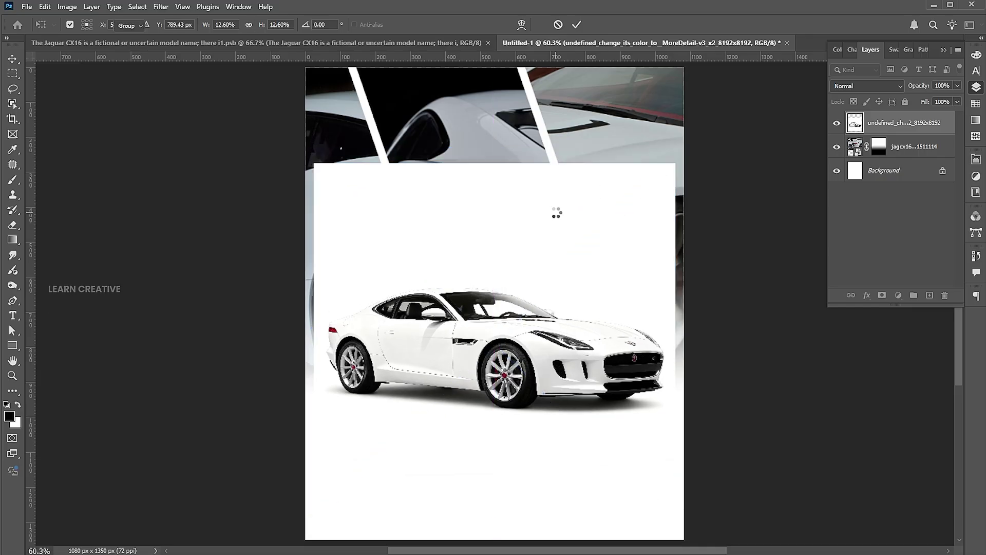
Select the white car with Object Selection and lasso-add its shadow below it
left_click(13, 104)
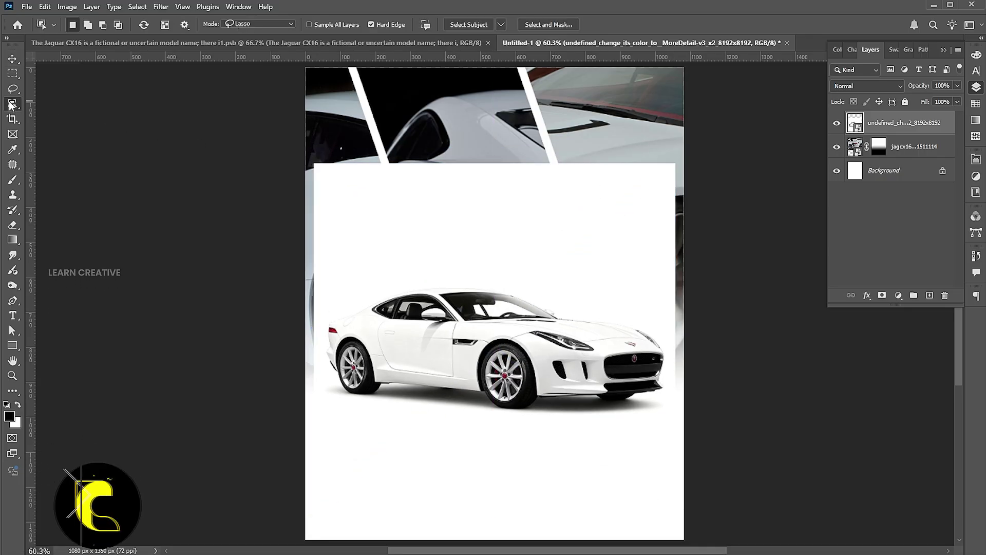
right_click(13, 103)
left_click(64, 109)
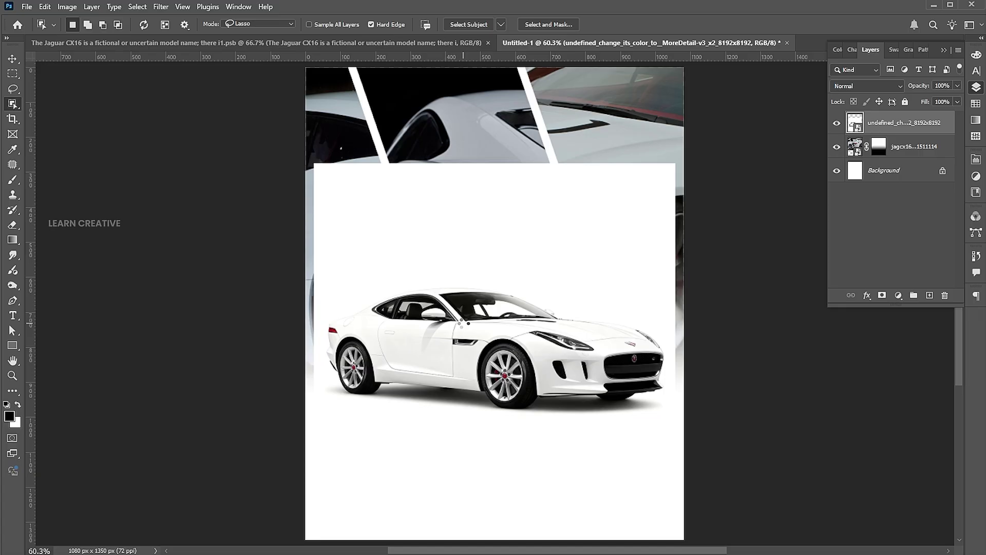
left_click(461, 321)
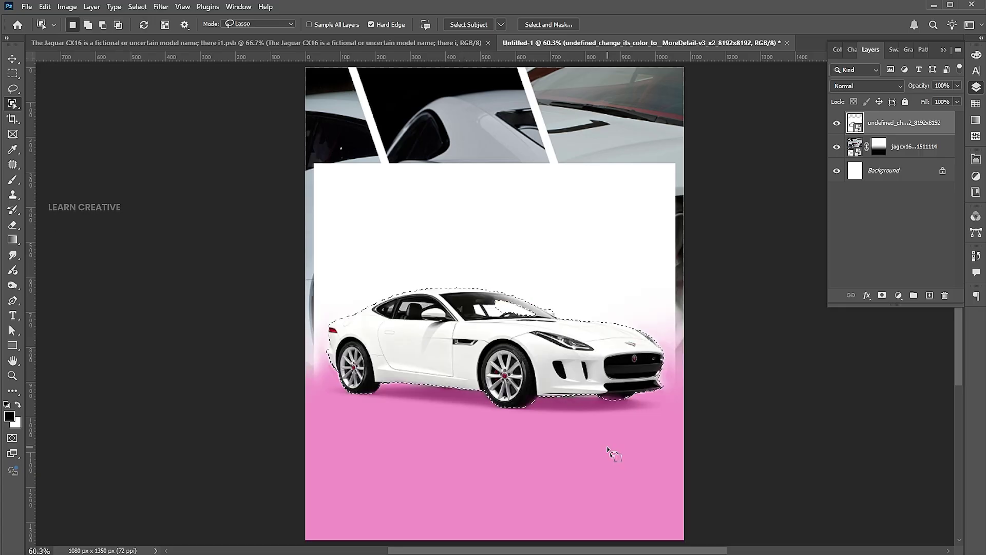
left_click(13, 89)
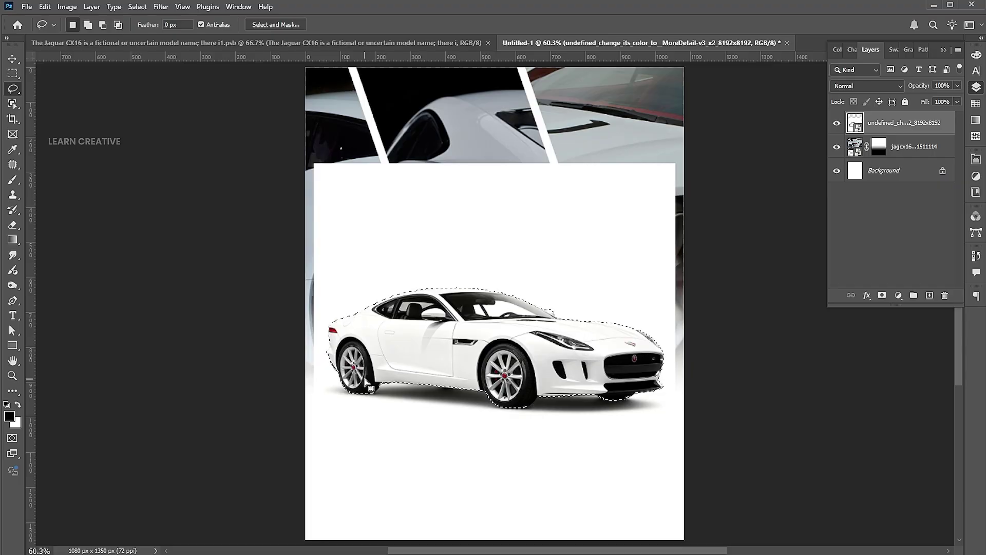
key("shift")
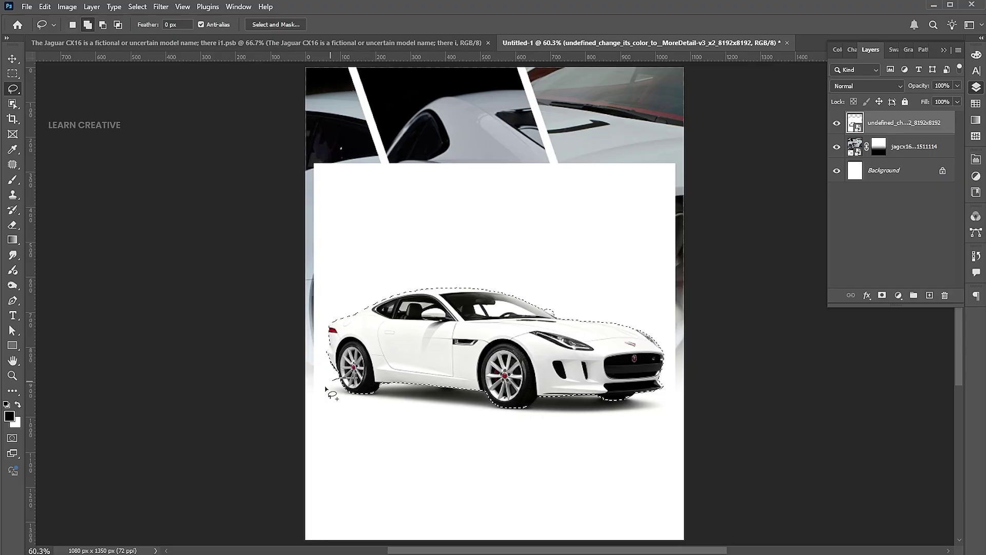
mouse_move(326, 389)
left_mouse_down()
mouse_move(563, 418)
mouse_move(455, 372)
left_mouse_up()
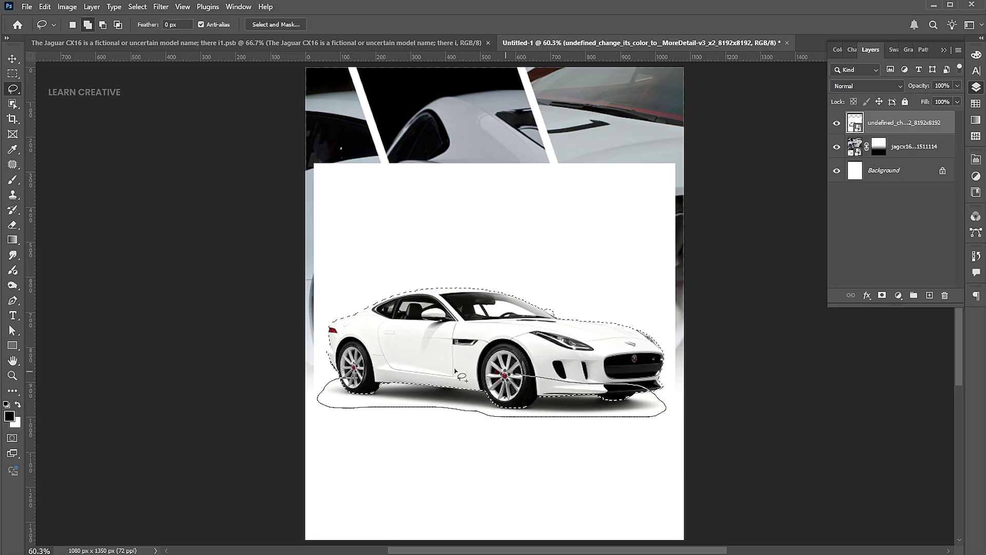
left_click_drag(455, 372, 463, 376)
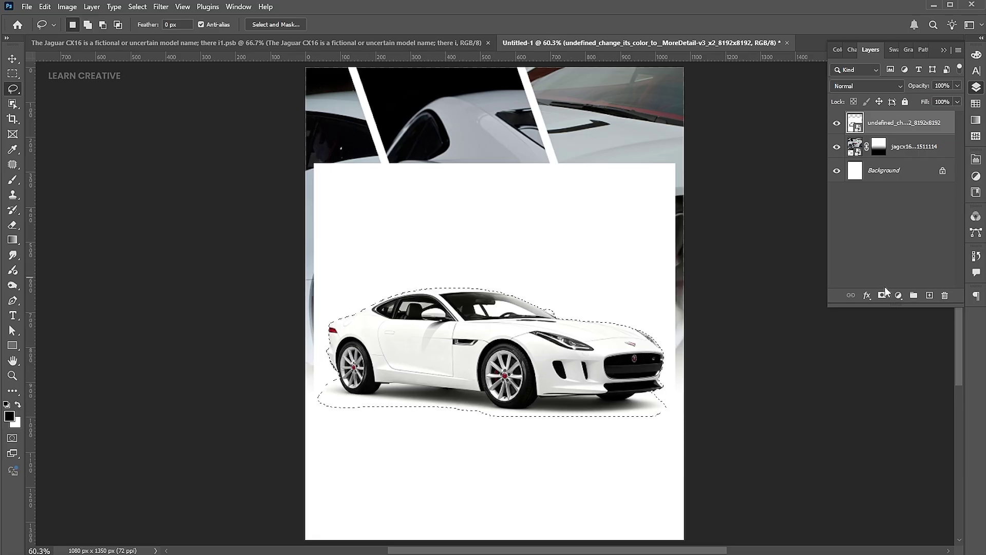
Mask out the white background and nudge the cut-out car slightly lower
left_click(881, 296)
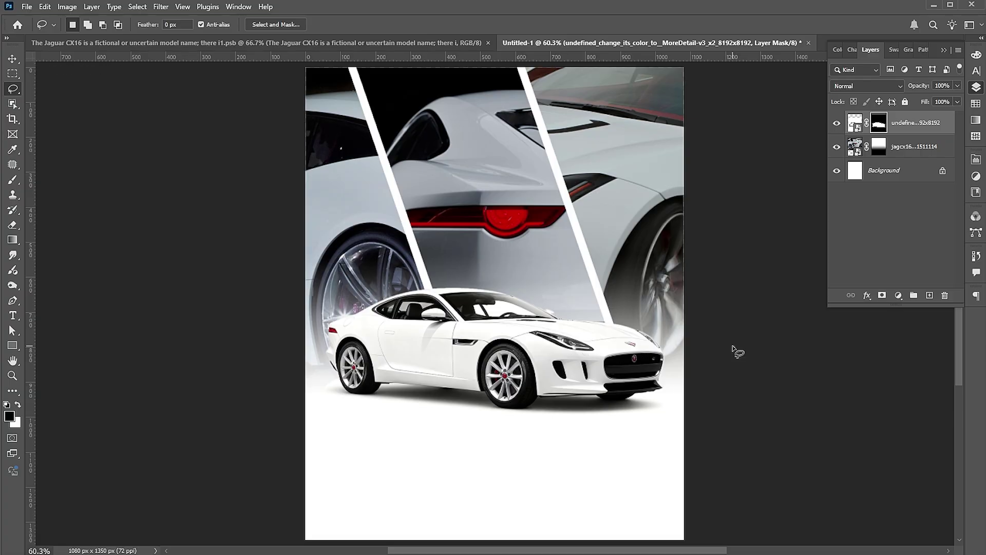
key("v")
left_click_drag(543, 358, 544, 367)
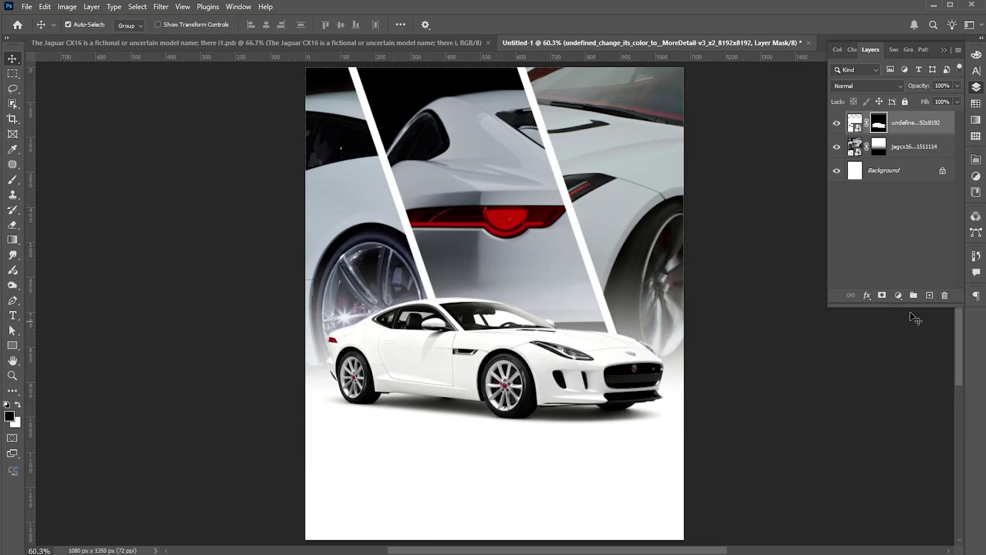
Add a black Solid Color fill layer and target its mask
left_click(897, 296)
left_click(899, 309)
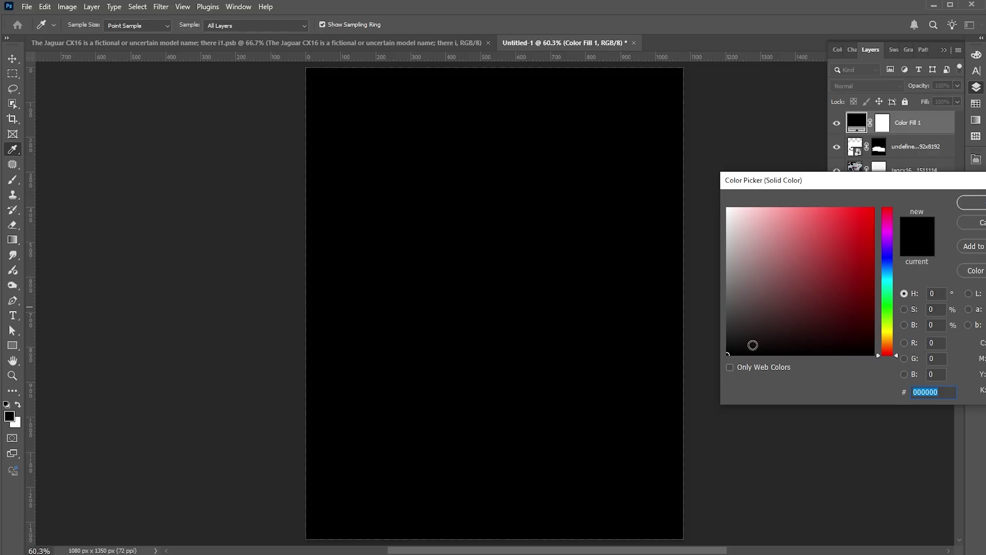
left_click(972, 202)
left_click(881, 123)
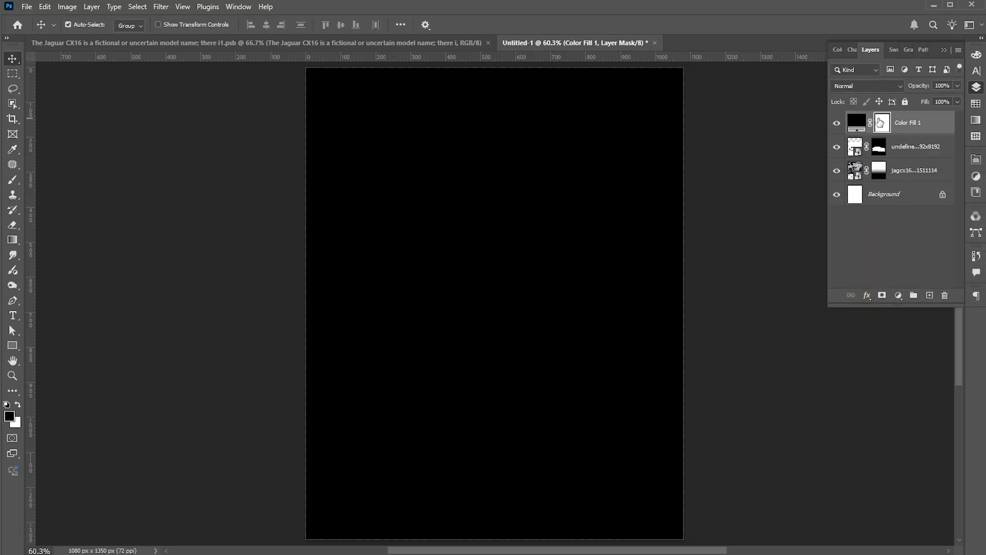
Draw a short top-down gradient on the mask so the black fades out below the top edge
left_click(13, 239)
left_click_drag(492, 111, 491, 67)
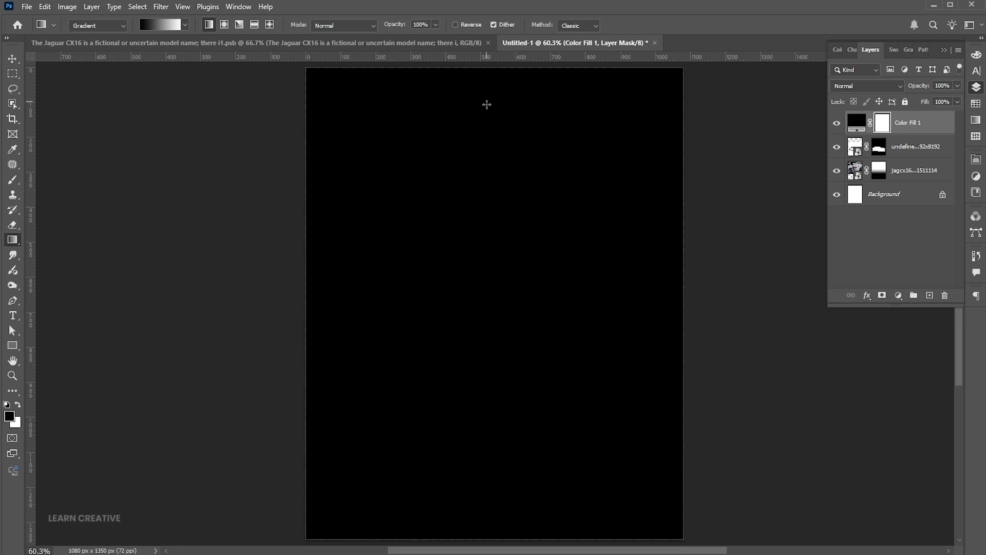
left_click_drag(488, 133, 489, 70)
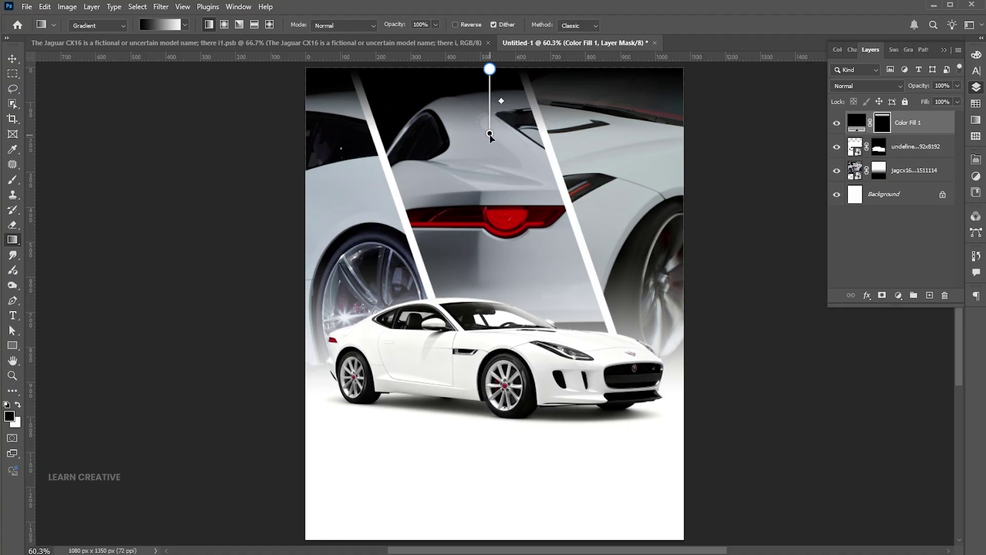
left_click_drag(489, 134, 490, 151)
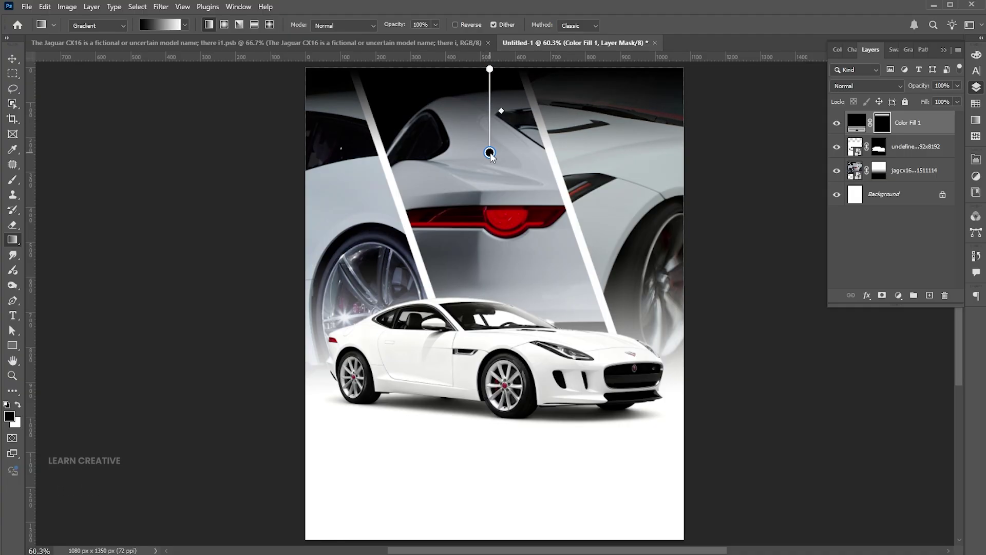
key("v")
left_click(730, 302)
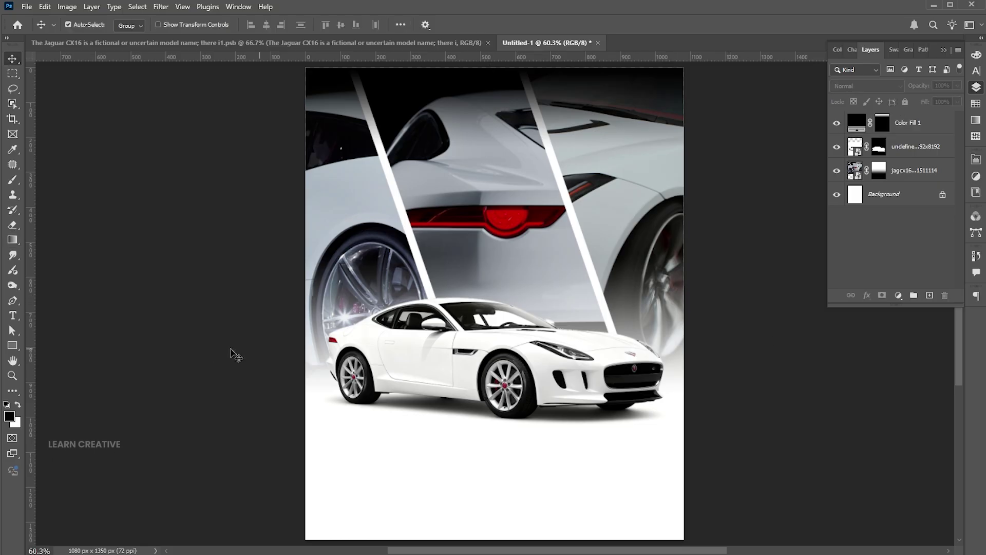
Add the 'JAGUAR C X16' title below the car and centre it horizontally on the canvas
key("t")
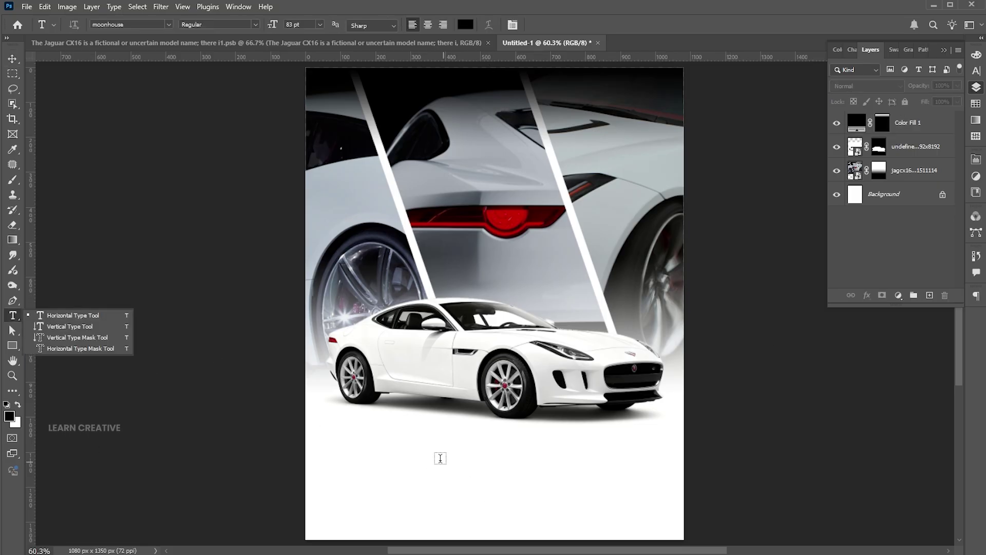
left_click(436, 454)
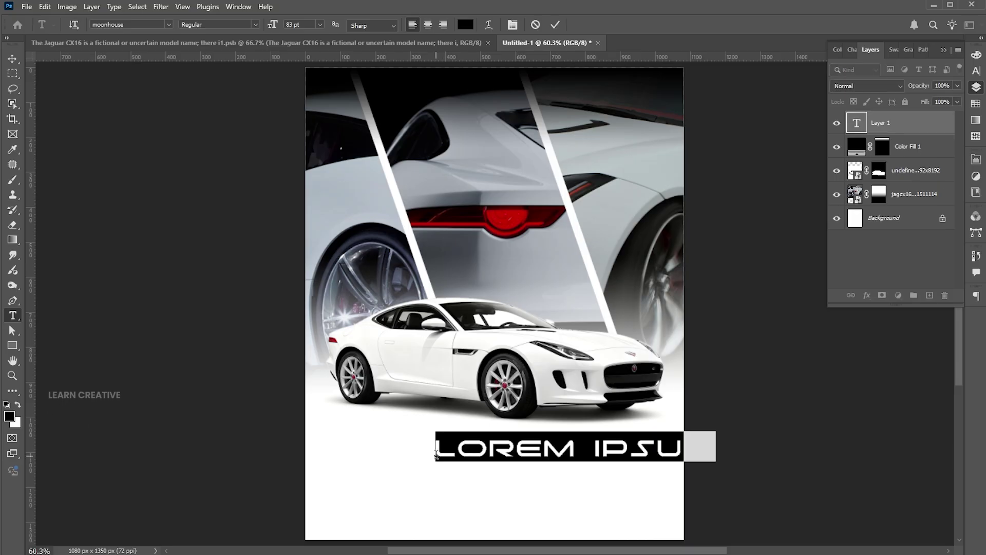
type("JA")
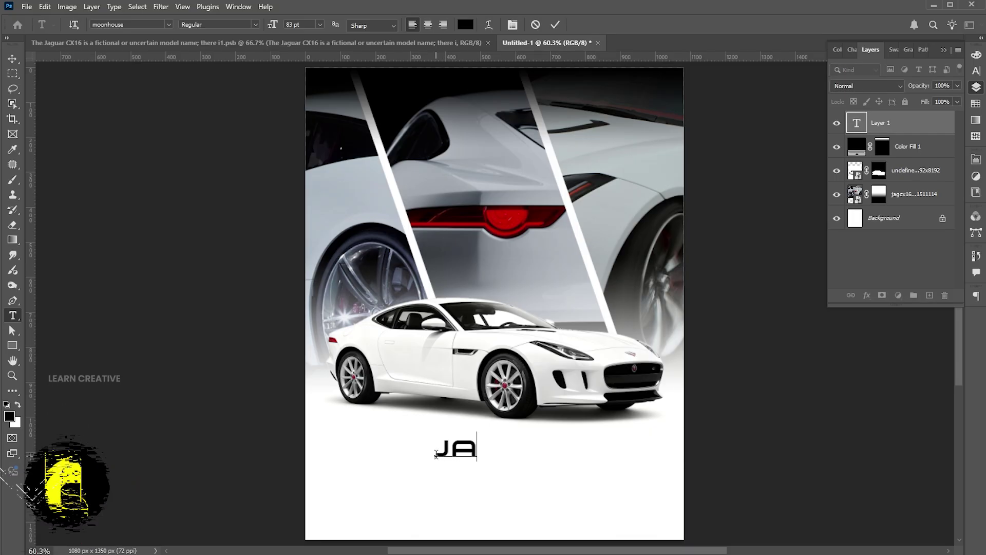
type("GUAR")
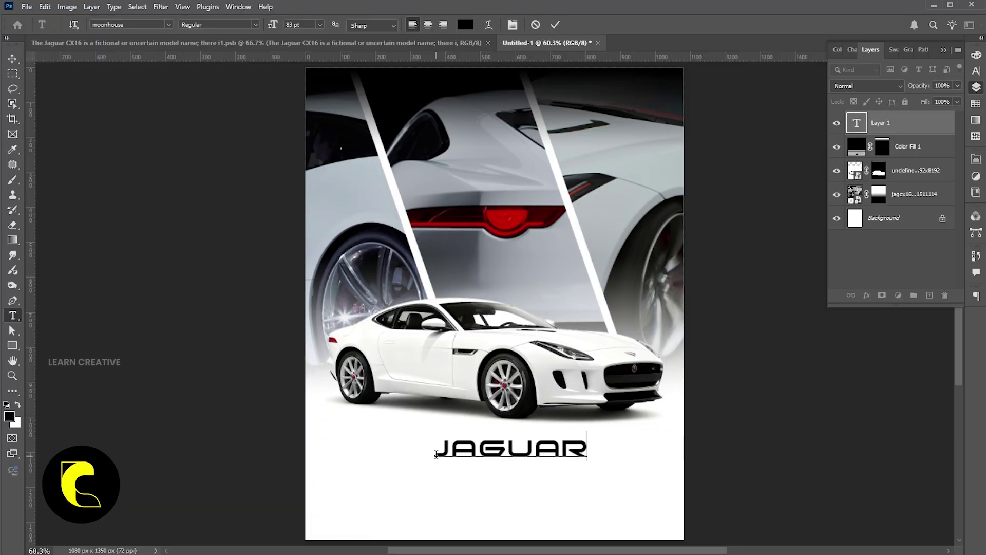
type(" C")
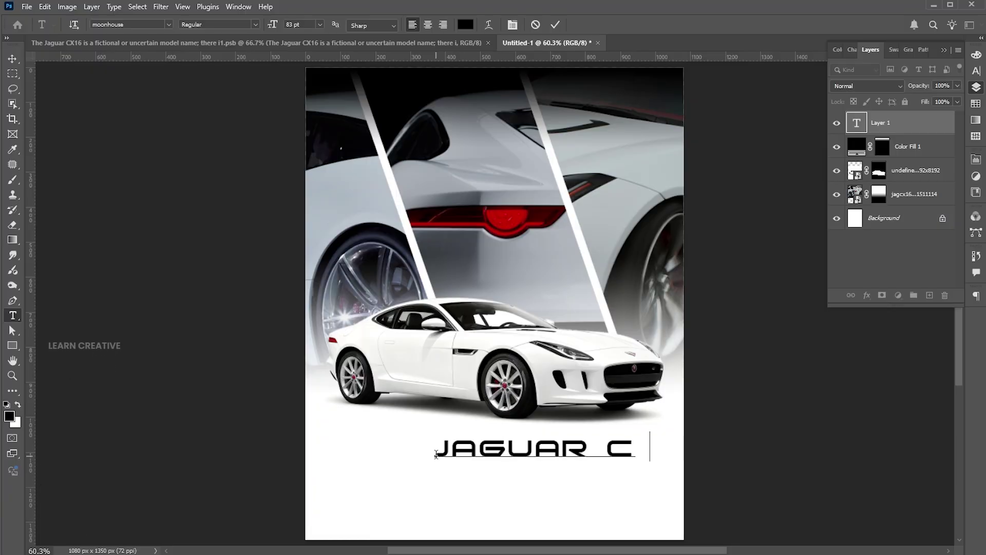
type(" X")
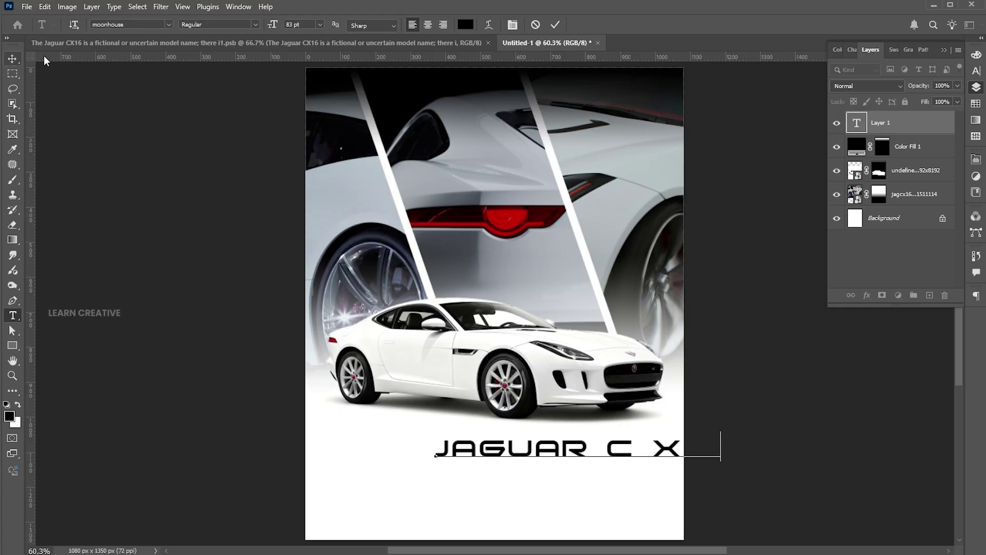
left_click(13, 58)
key("ctrl+a")
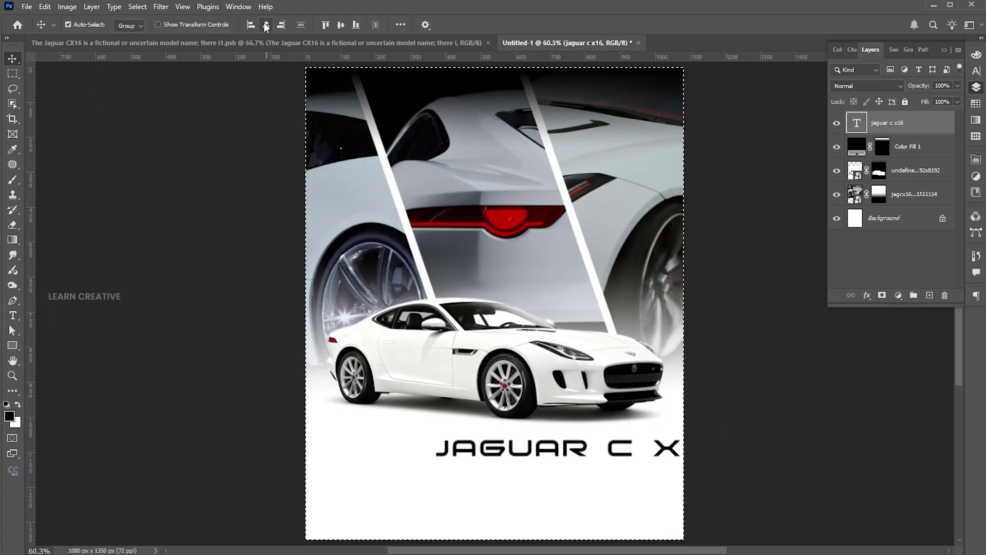
left_click(266, 25)
key("ctrl+d")
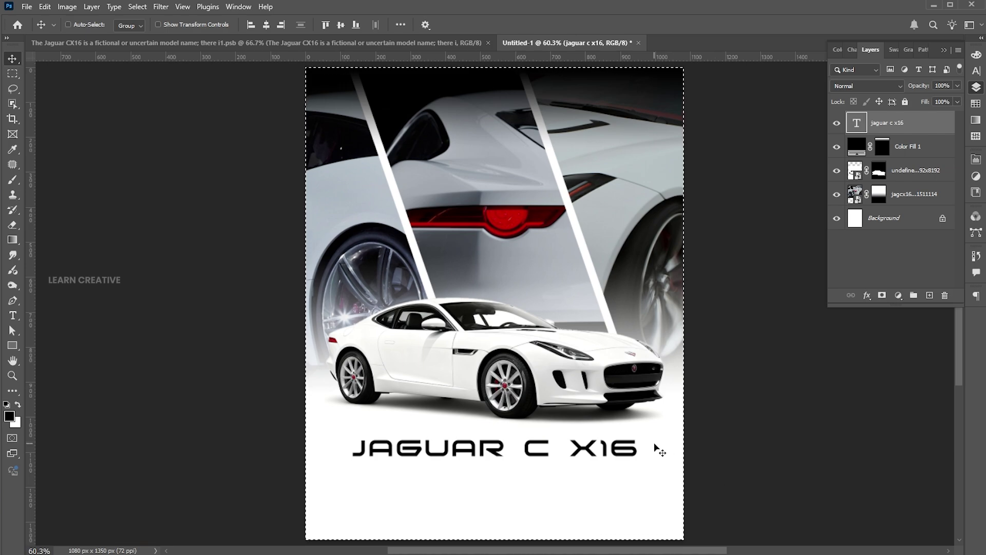
Shrink the title slightly, keeping it centred, and switch to the Jaguar CX16 .psb document
key("ctrl+t")
mouse_move(641, 435)
left_mouse_down()
mouse_move(592, 427)
mouse_move(591, 453)
left_mouse_up()
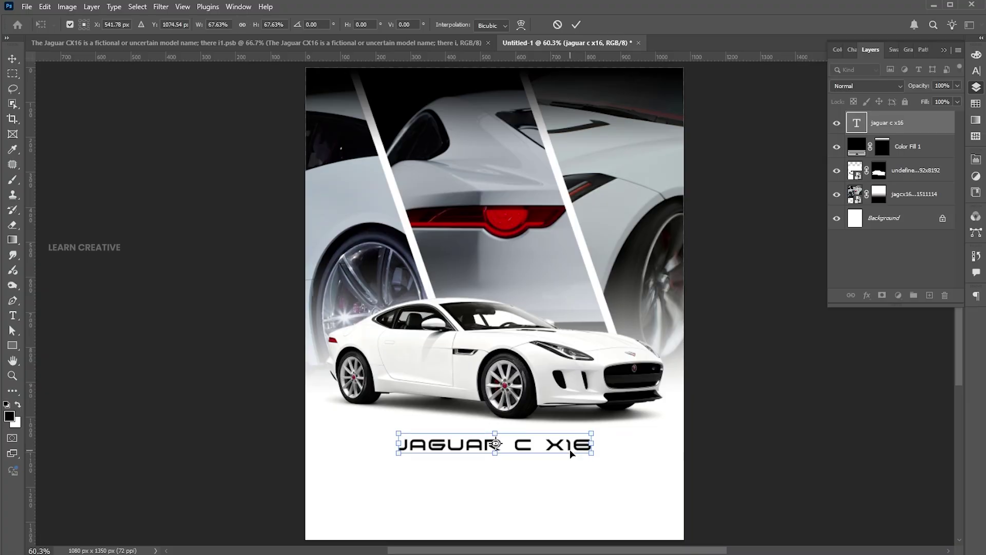
key("Return")
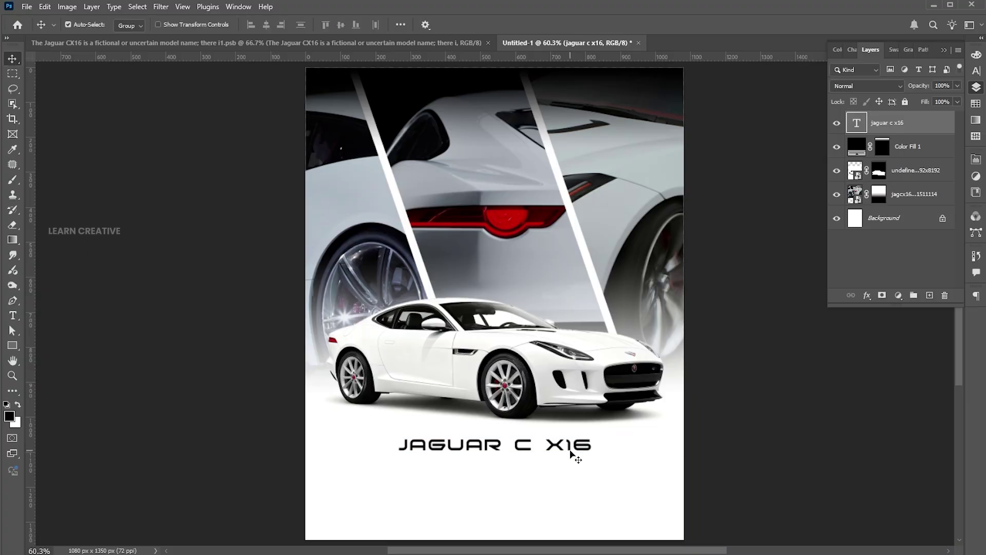
left_click(342, 41)
Convert all five body-text layers into one smart object
key("z")
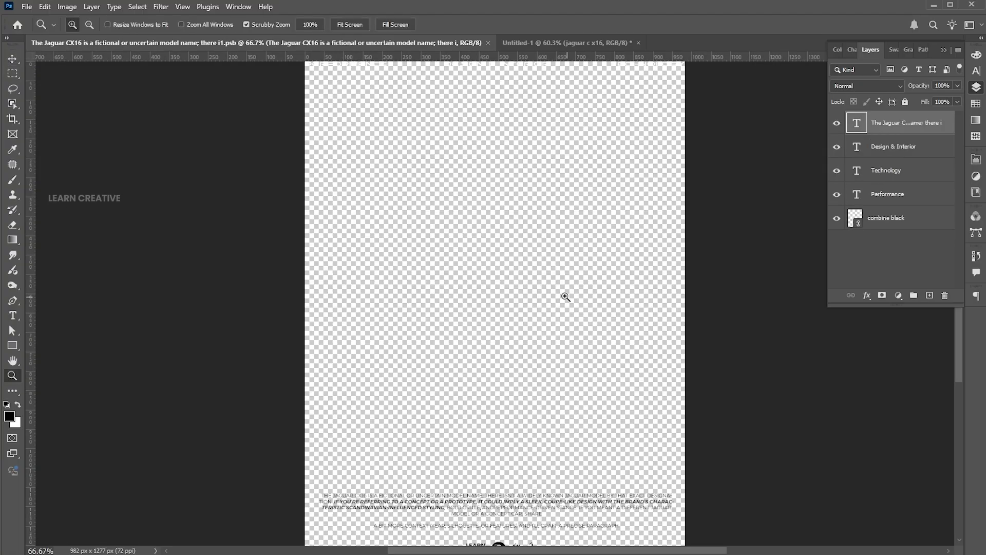
left_click(555, 293, "alt")
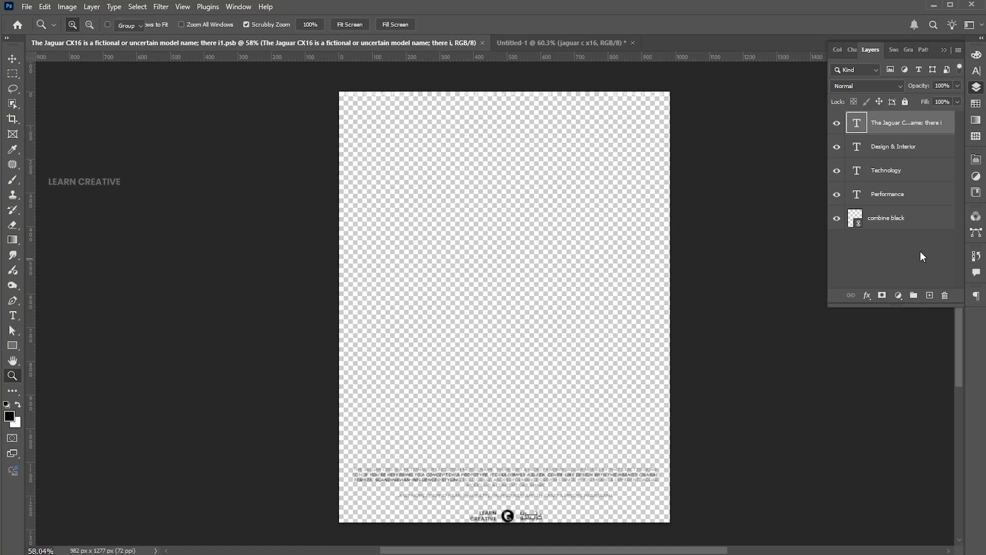
key("v")
left_click(886, 218, "shift")
right_click(870, 180)
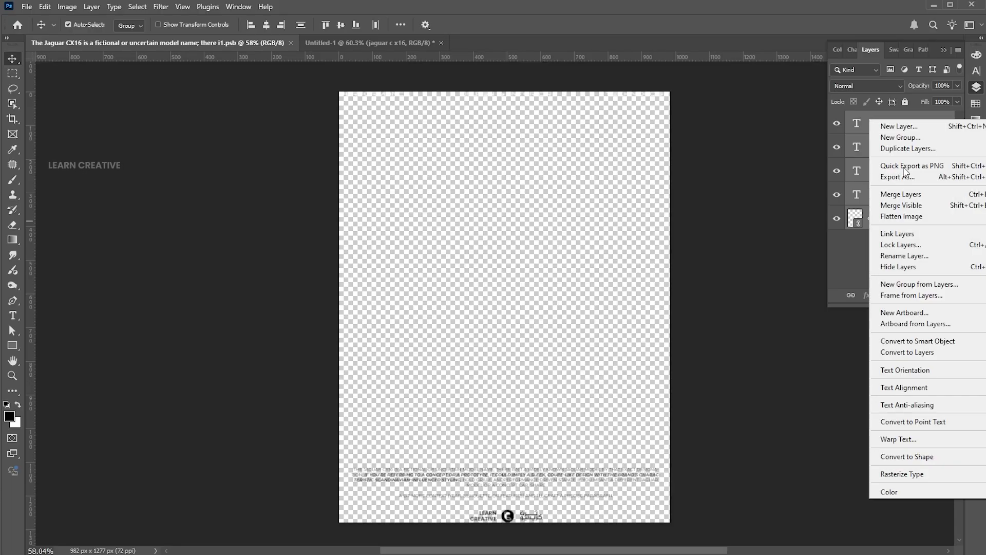
left_click(898, 340)
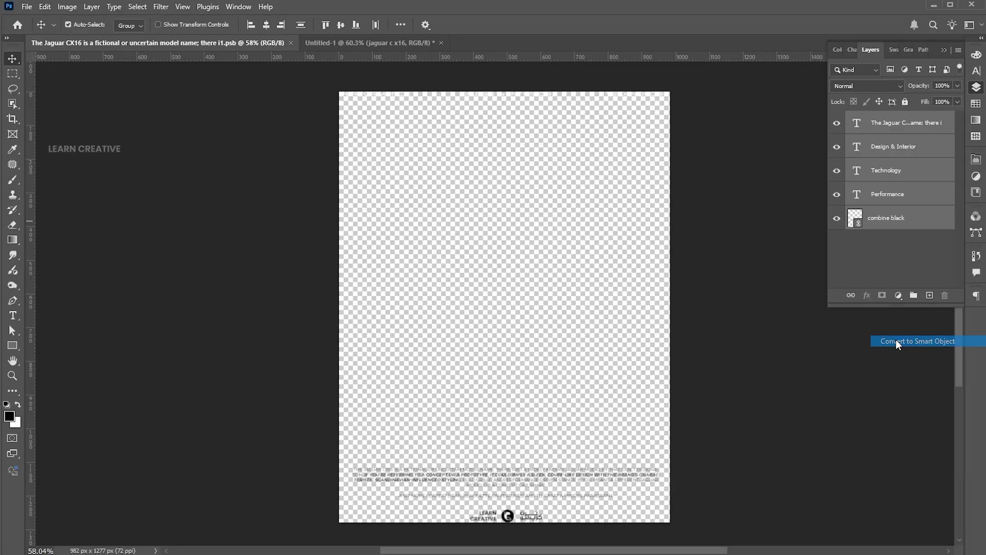
Copy the text smart object and Paste in Place into the poster document
left_click(45, 6)
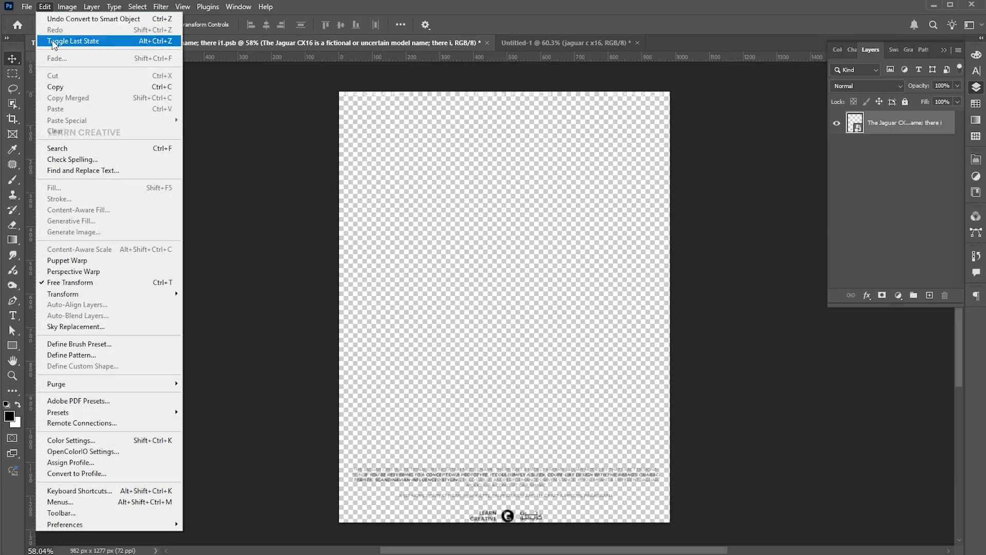
left_click(58, 86)
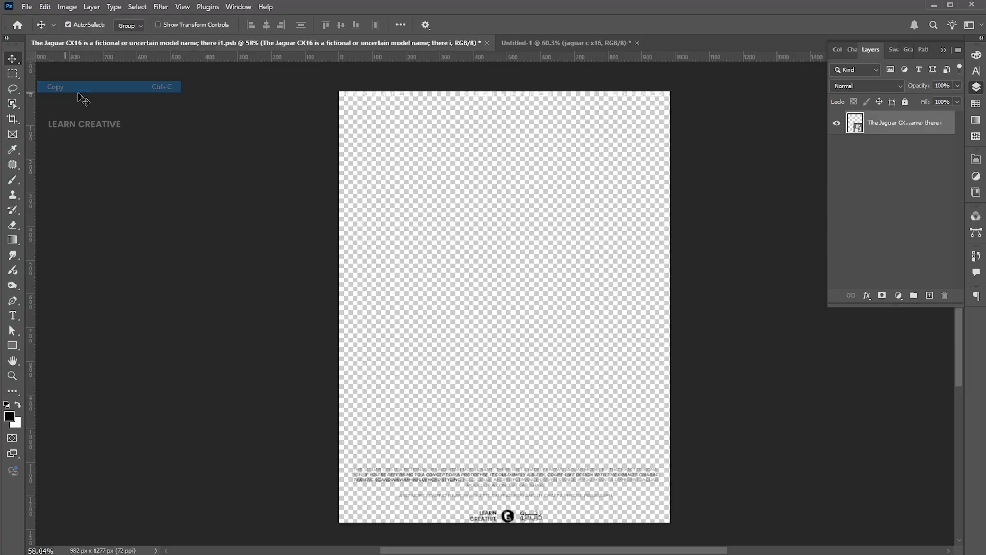
left_click(566, 41)
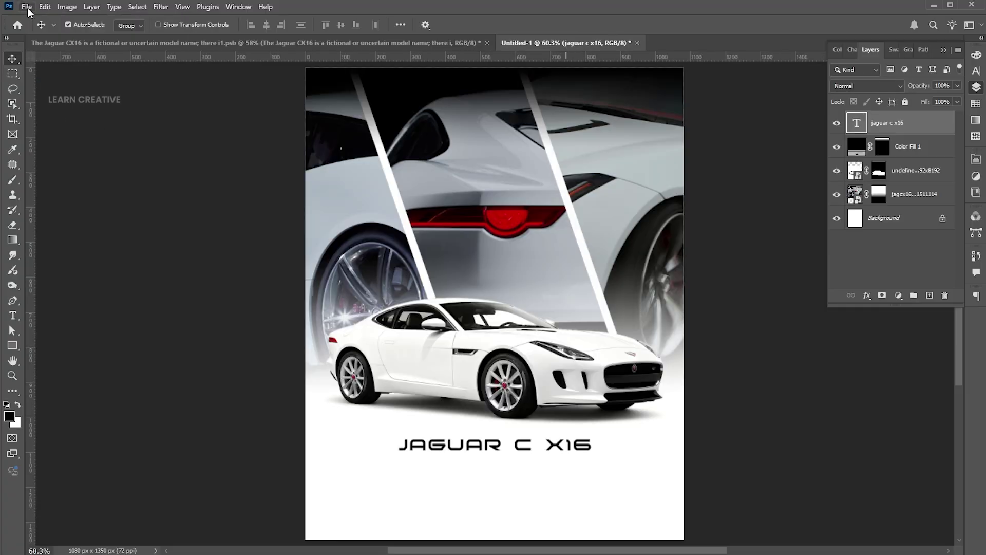
left_click(44, 7)
mouse_move(67, 120)
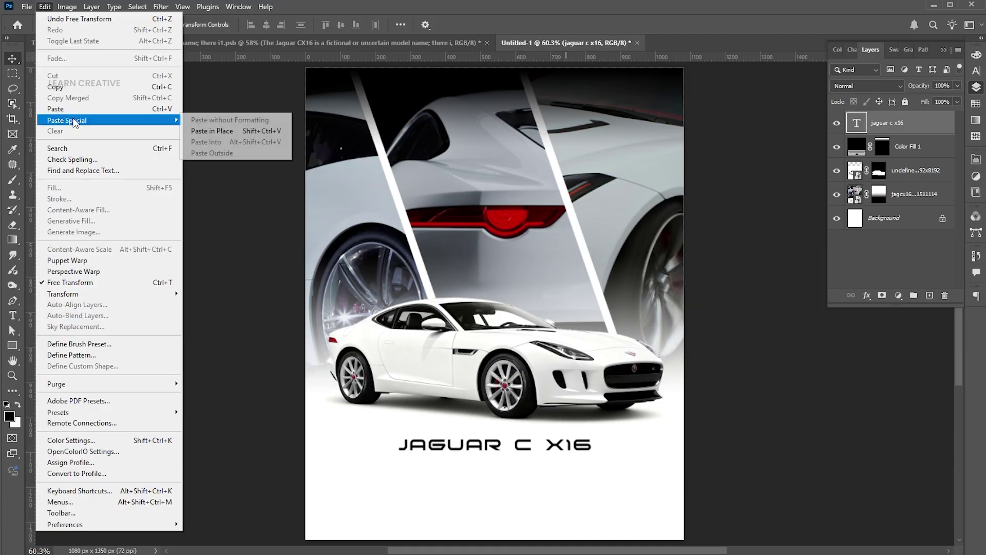
left_click(256, 131)
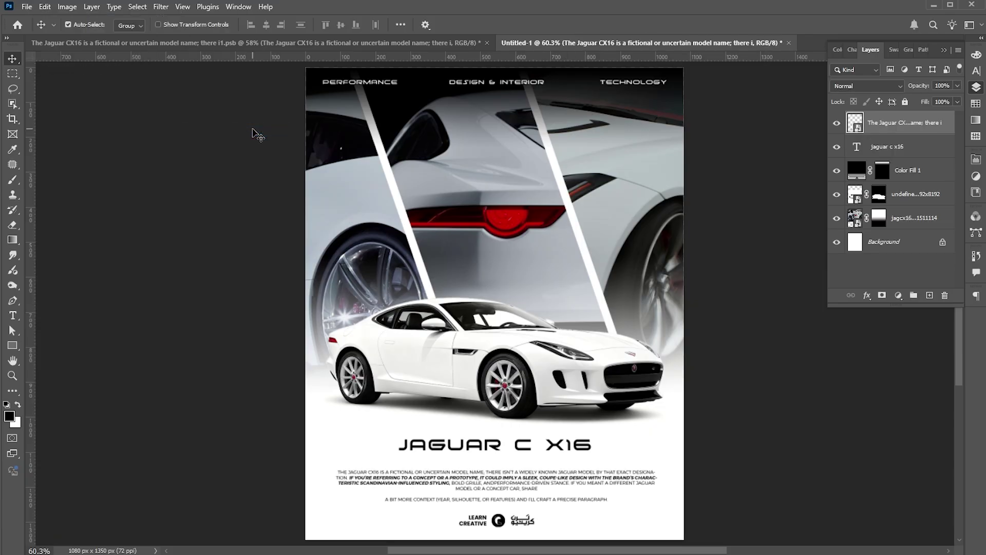
Enlarge the JAGUAR C X16 title to about 113 percent
left_click(592, 454)
key("ctrl+t")
left_click_drag(592, 453, 605, 455)
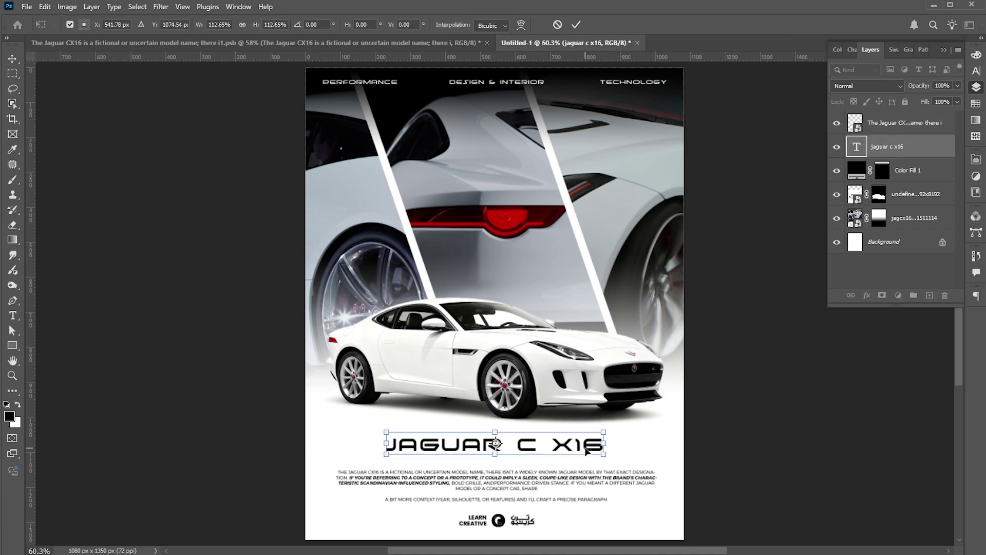
key("Return")
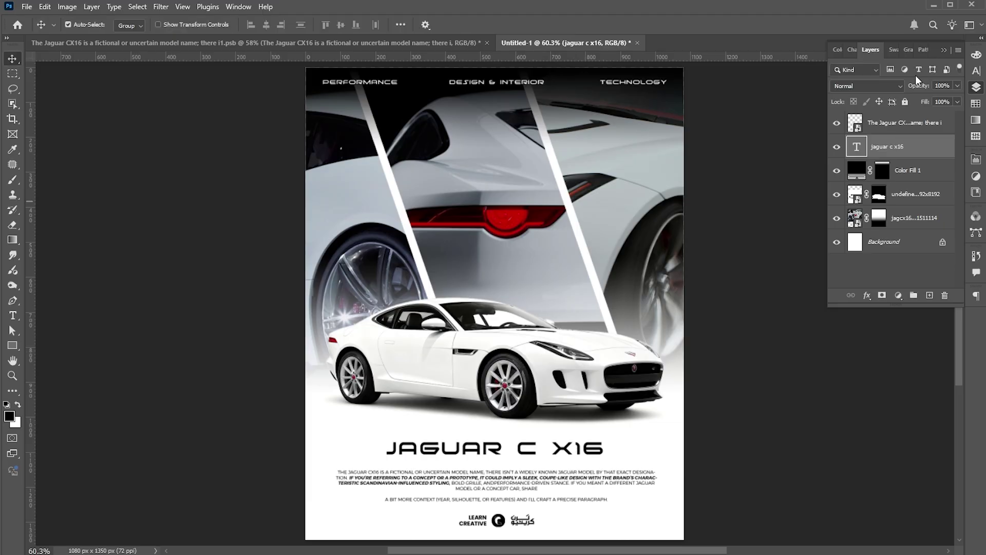
Add a mid-grey (#999999, brightness 60) Solid Color fill layer above all layers
left_click(885, 125)
left_click(899, 298)
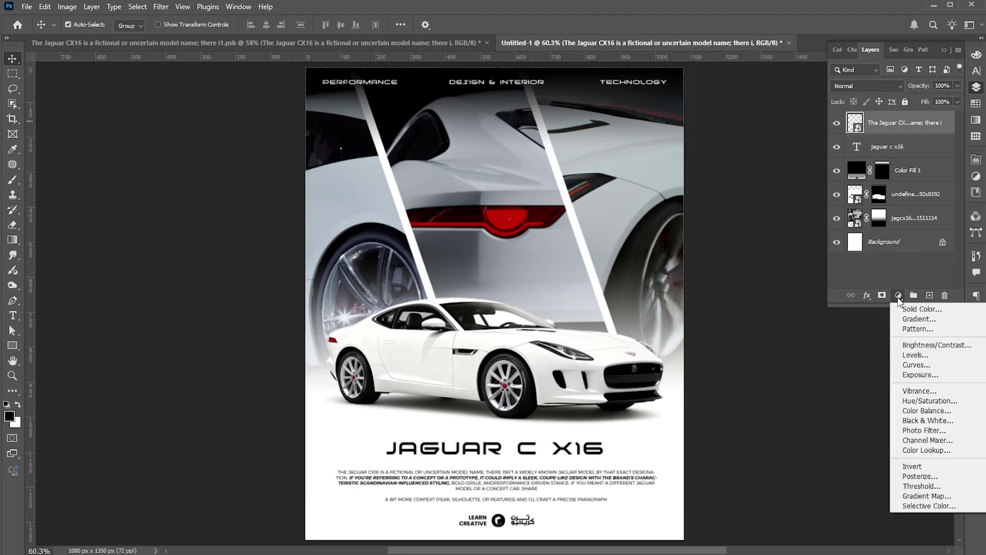
left_click(909, 310)
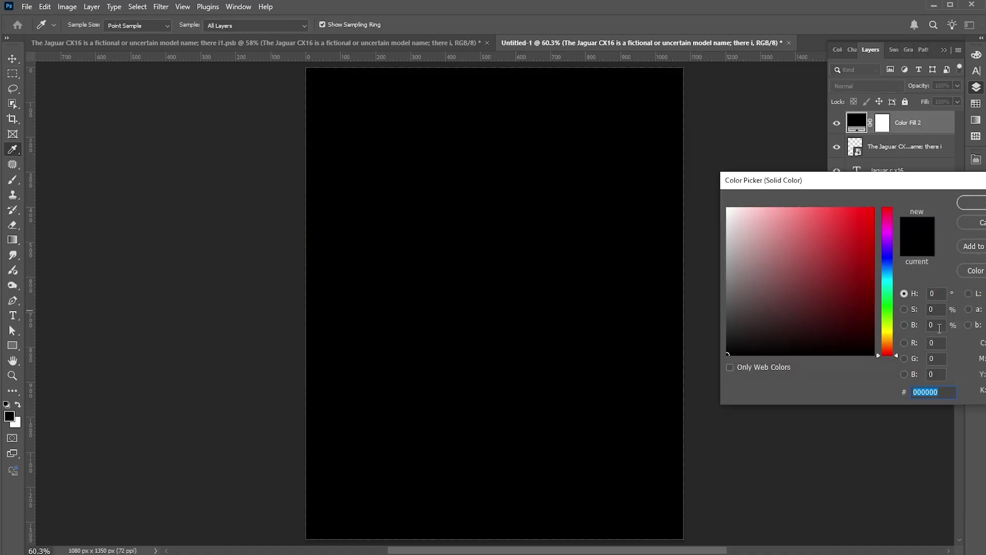
type("60")
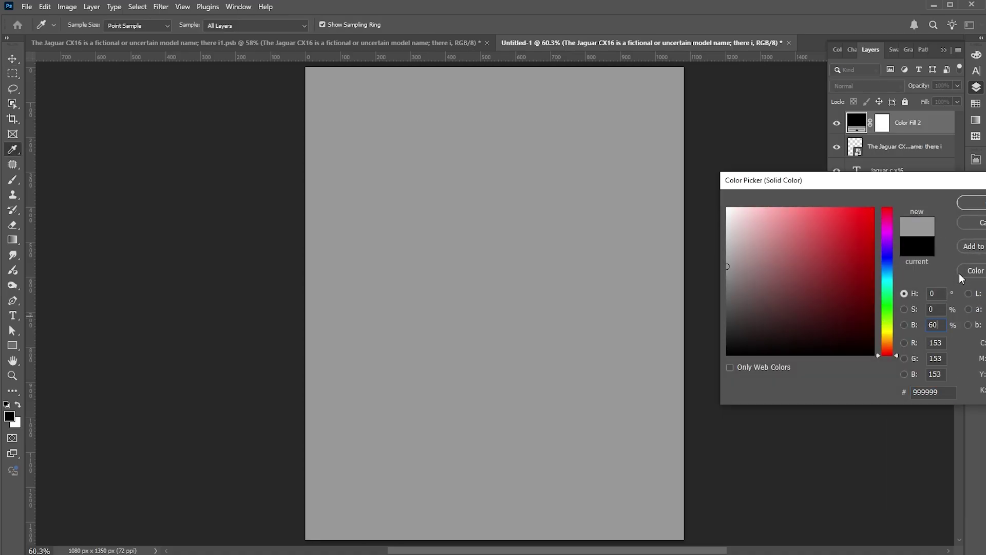
key("Return")
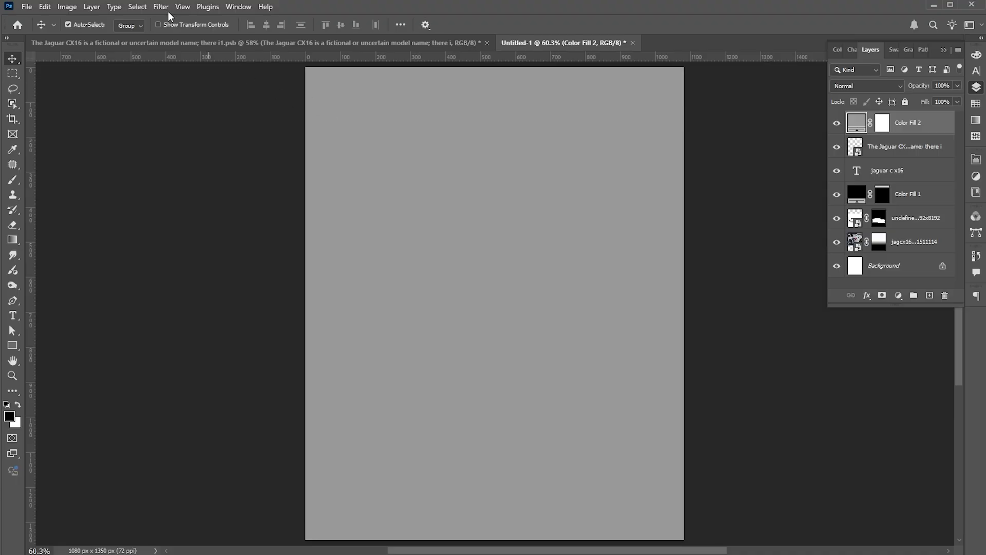
Apply the Filter Gallery Grain texture to the grey fill as a smart filter
left_click(161, 6)
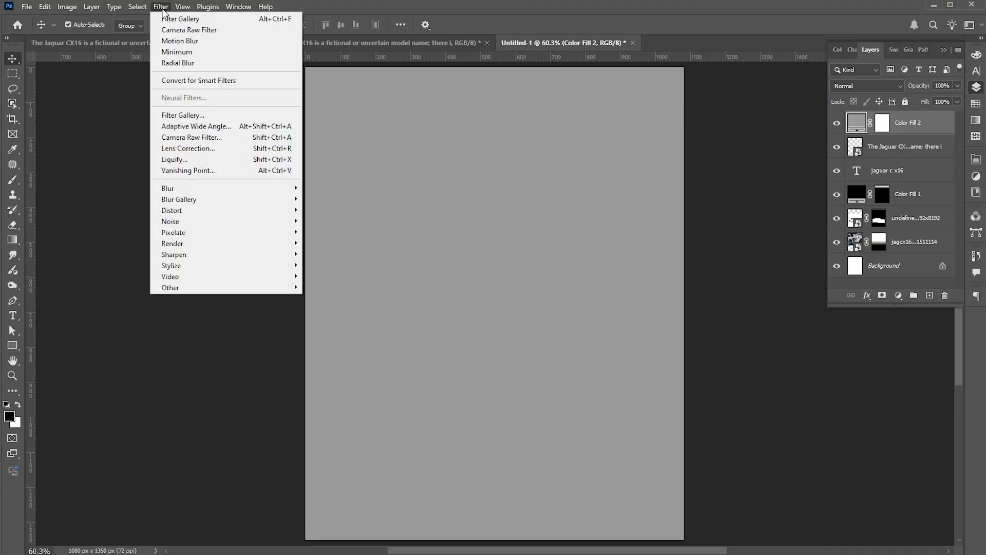
left_click(189, 116)
left_click(500, 213)
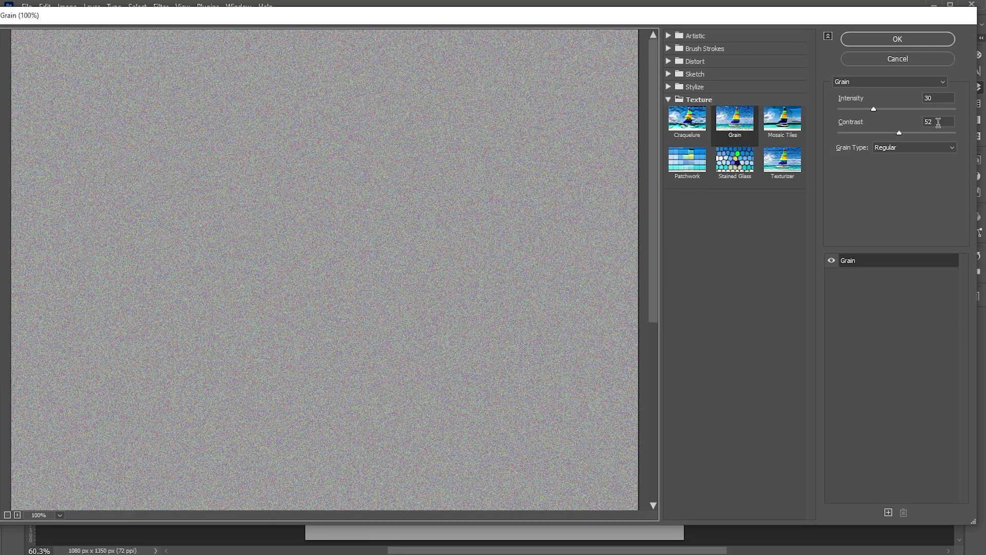
left_click(917, 40)
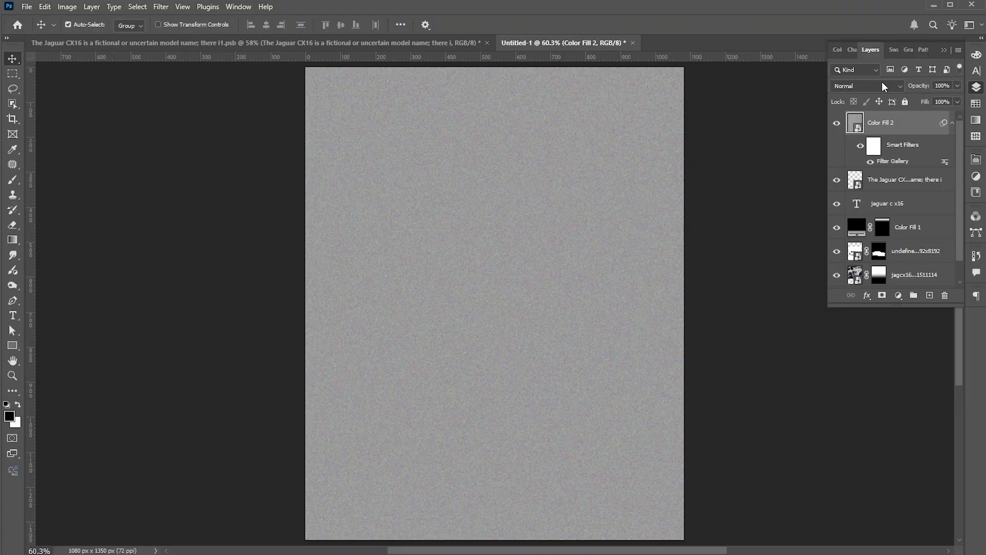
Set Color Fill 2 to Multiply blend mode at 35% opacity, then deselect it
left_click(883, 85)
left_click(861, 136)
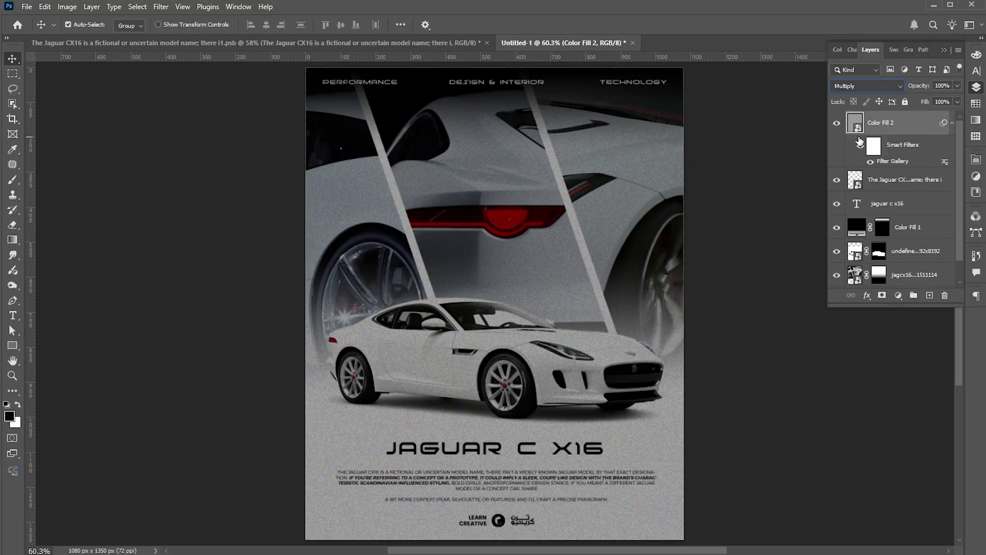
left_click_drag(917, 85, 908, 86)
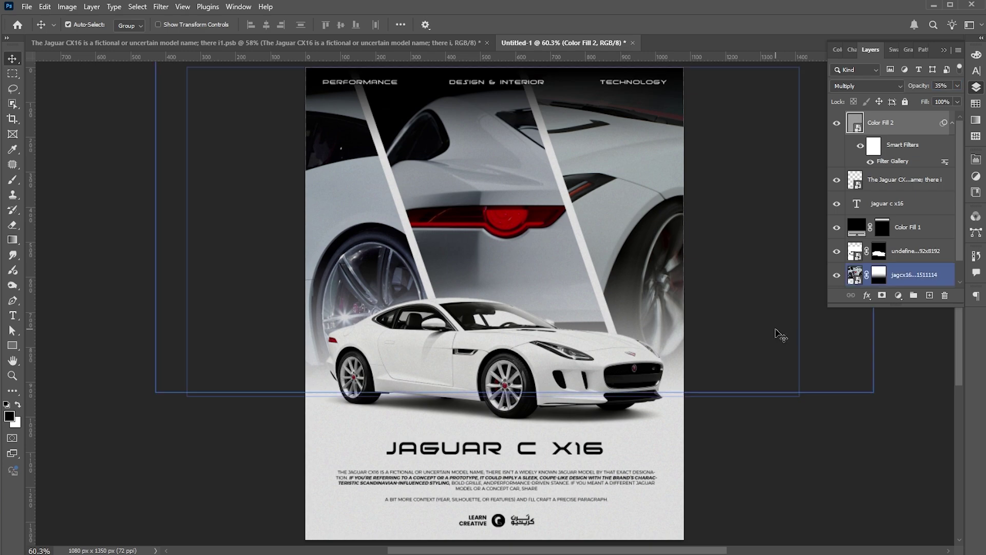
left_click(814, 477)
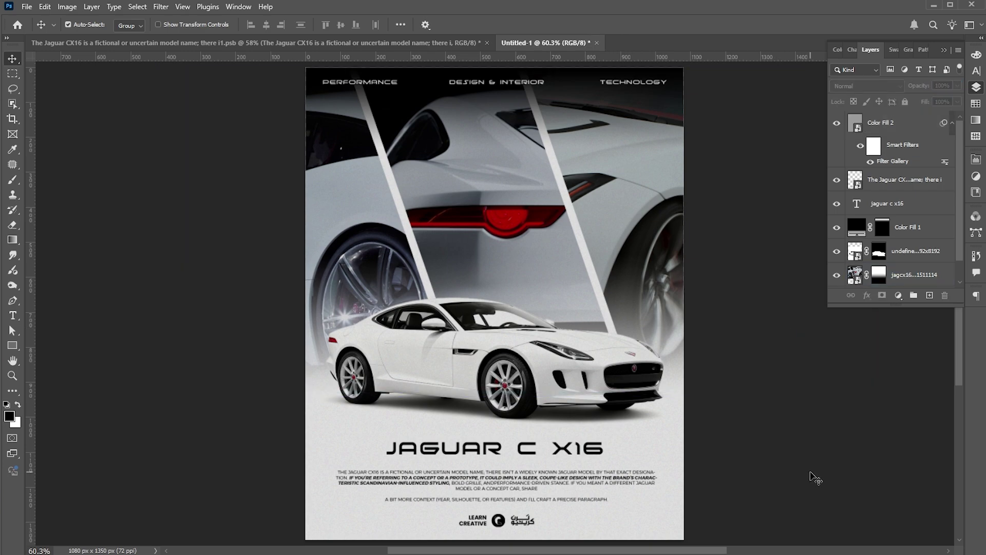